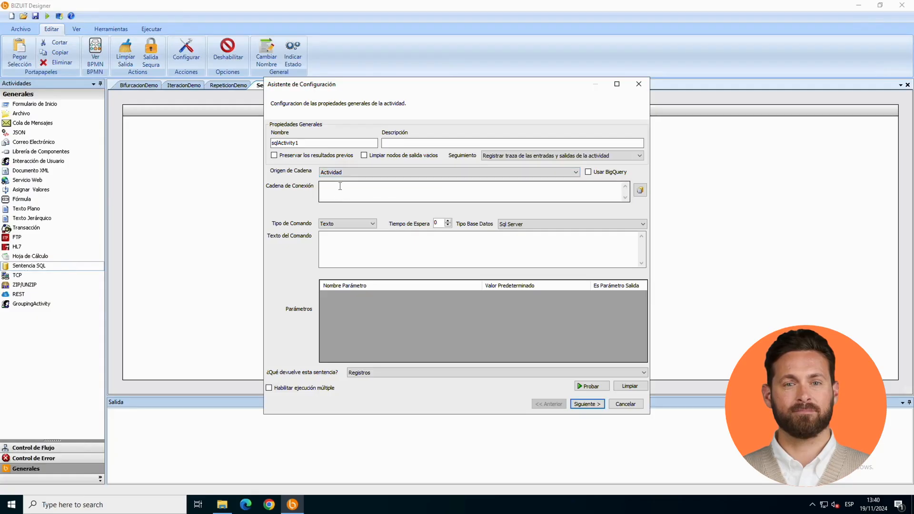
# Step: Take the SQL activity's connection from the configuration file with key BD_Northwind and set its command text to "Select * from customers"
pyautogui.click(350, 171)
pyautogui.click(350, 187)
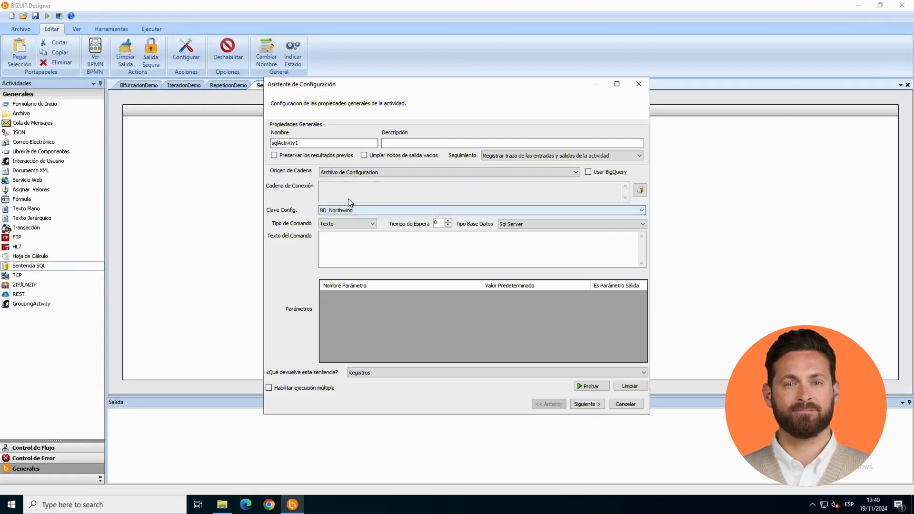
pyautogui.click(347, 238)
pyautogui.write('Select * from cus')
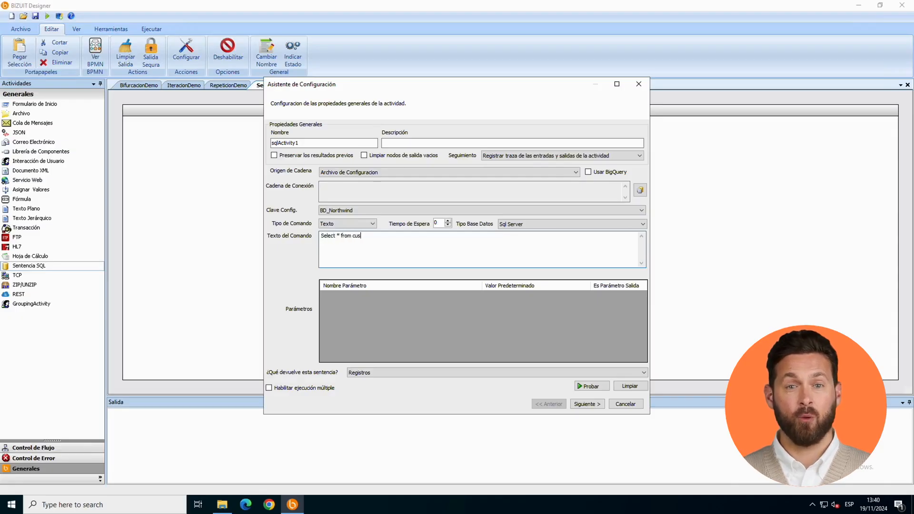
pyautogui.write('tomers')
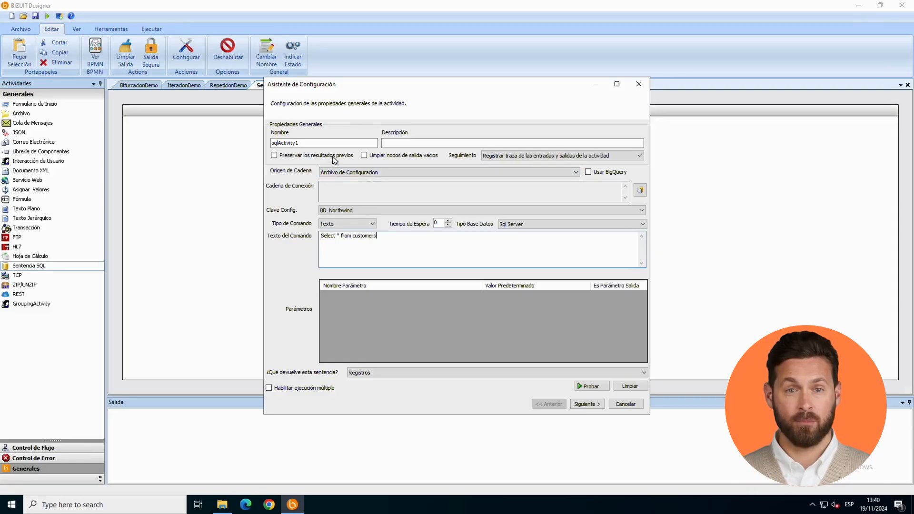
# Step: Name the SQL activity GetCustomers, test its statement and finish its configuration
pyautogui.doubleClick(338, 143)
pyautogui.write('GetC')
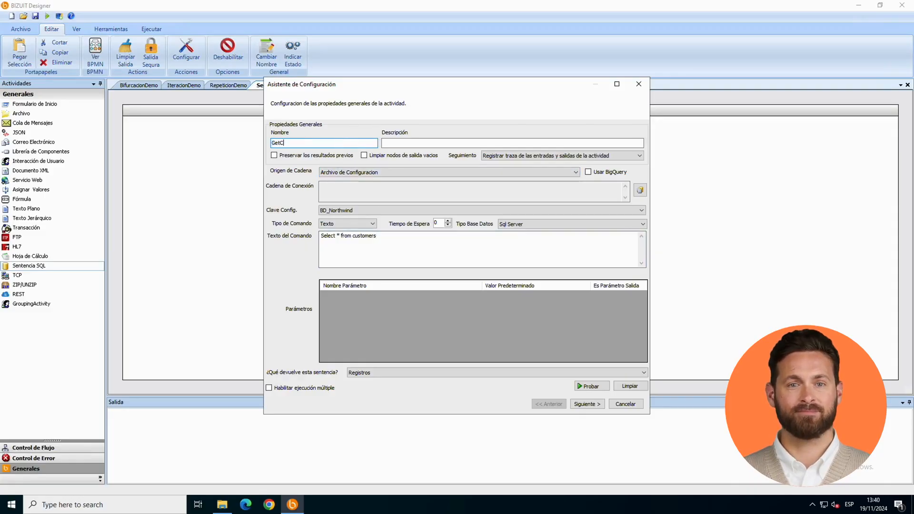
pyautogui.write('ustomers')
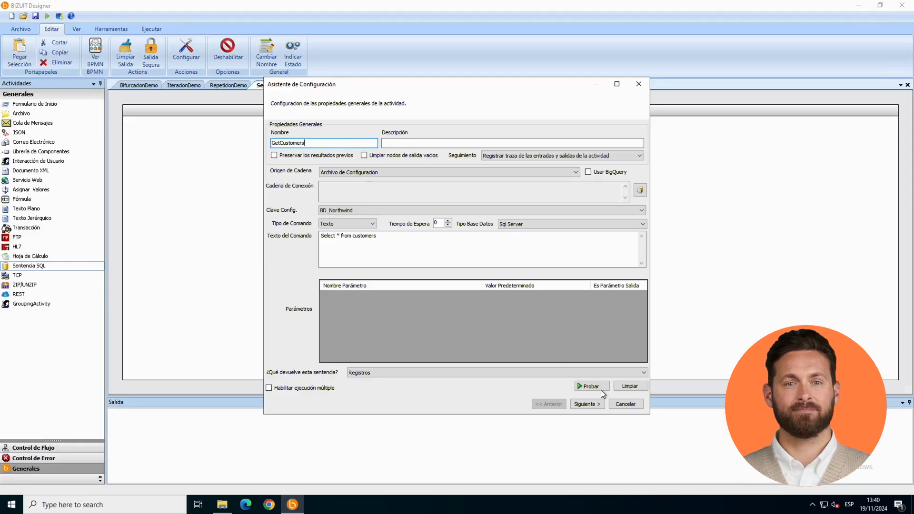
pyautogui.click(600, 389)
pyautogui.click(559, 355)
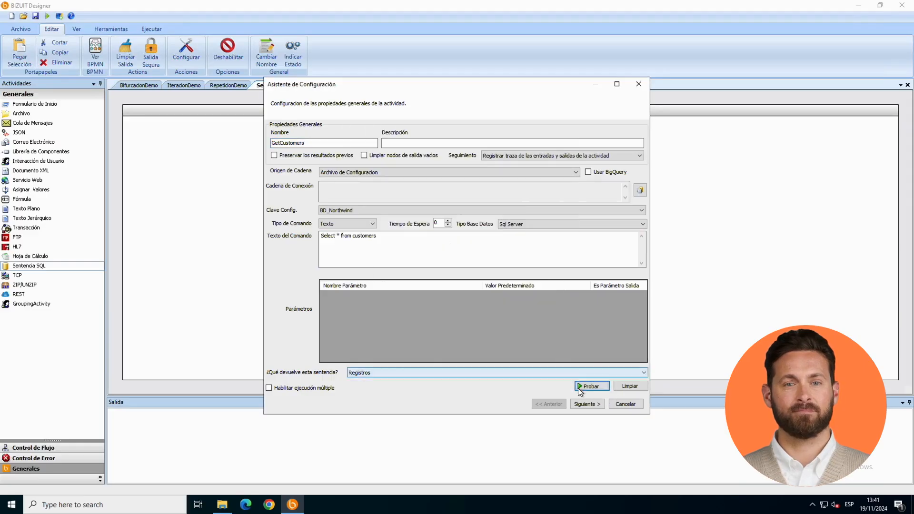
pyautogui.click(582, 403)
pyautogui.click(582, 403)
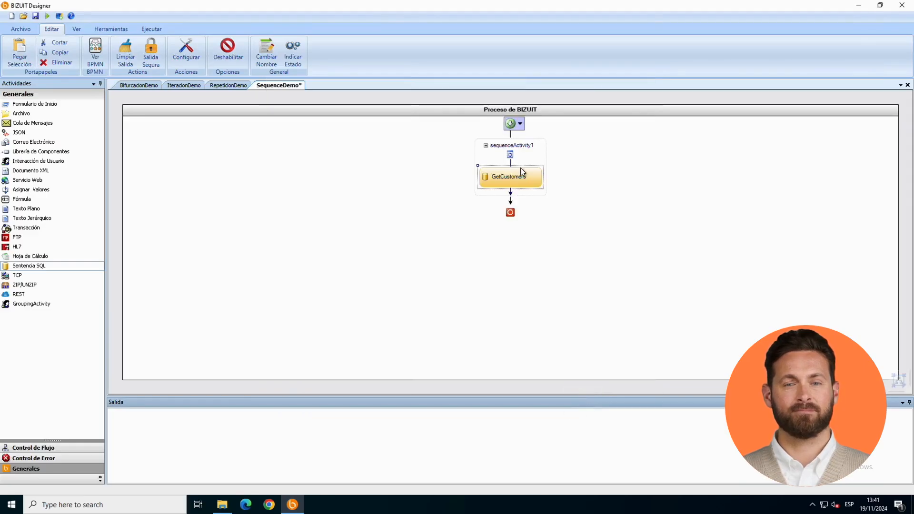
# Step: Duplicate the GetCustomers activity below the original inside sequenceActivity1 and rename the copy GetOrders
pyautogui.click(59, 52)
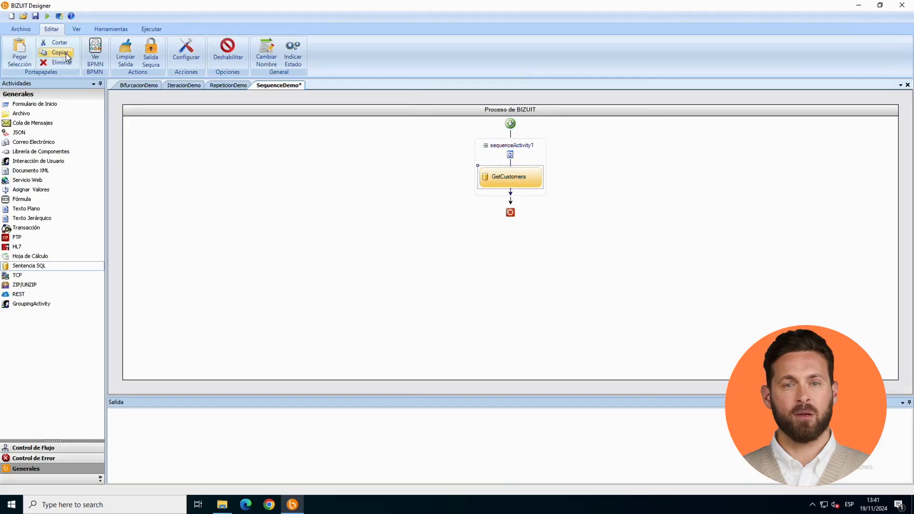
pyautogui.click(20, 52)
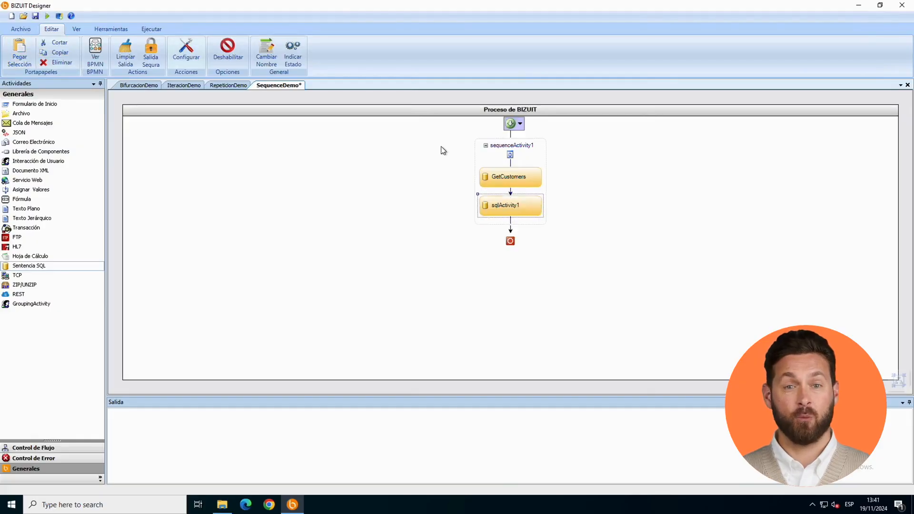
pyautogui.doubleClick(509, 205)
pyautogui.doubleClick(352, 143)
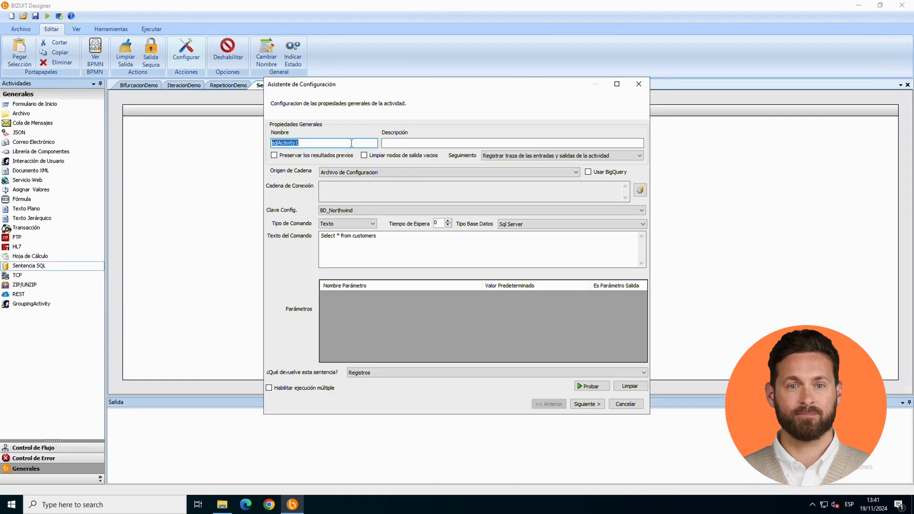
pyautogui.write('GetOrders')
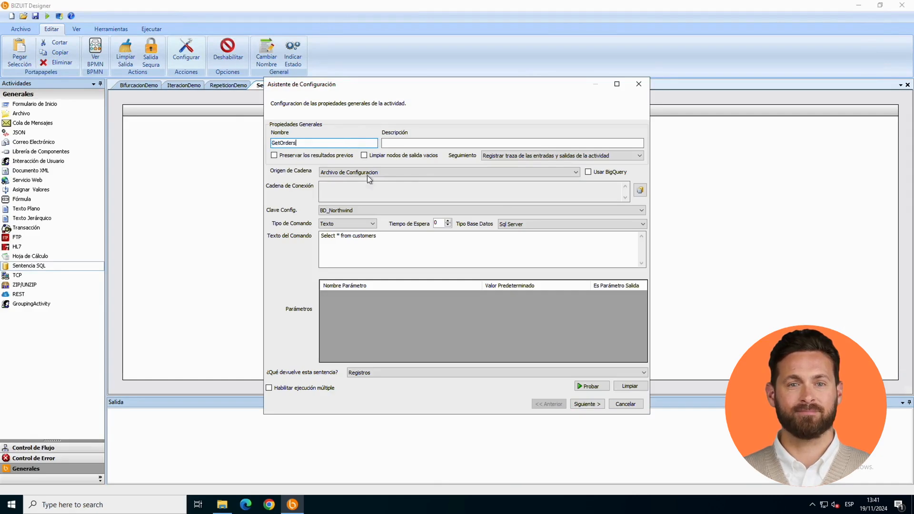
# Step: Change the GetOrders command text to "Select * from Orders", test it and finish the configuration
pyautogui.doubleClick(366, 236)
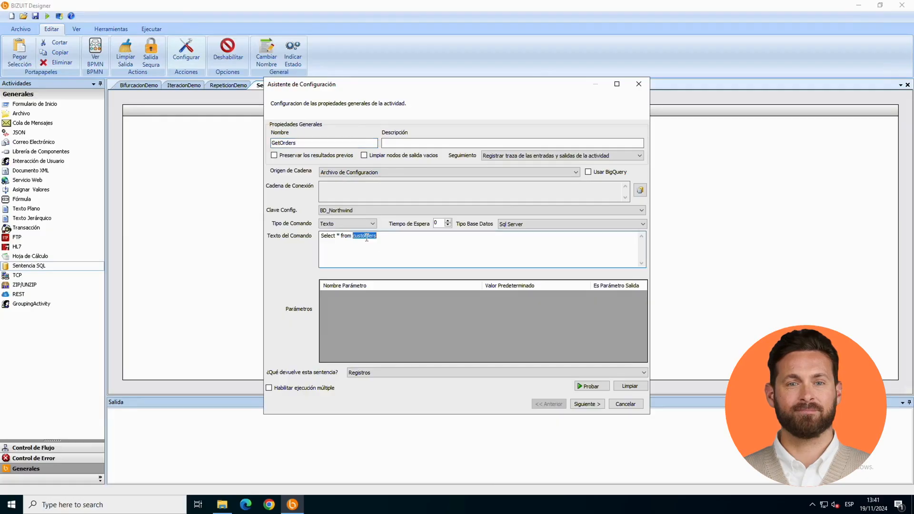
pyautogui.write('Ord')
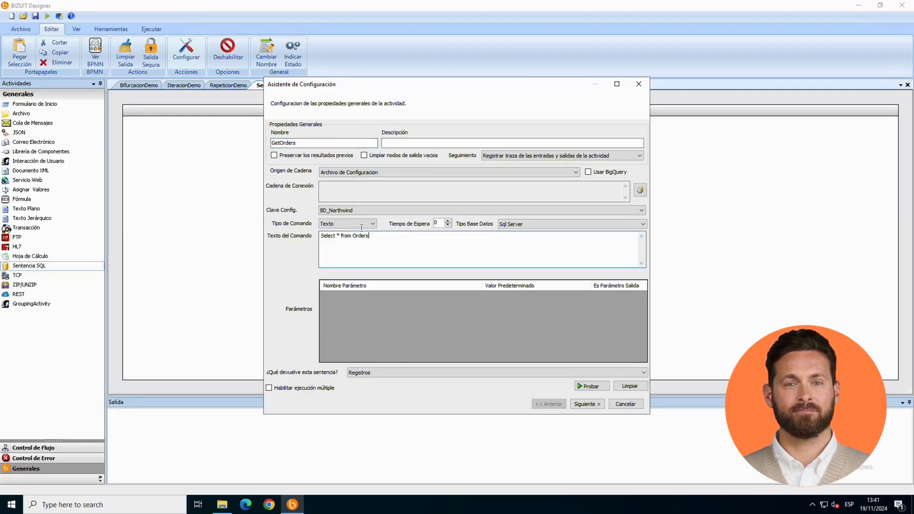
pyautogui.click(592, 386)
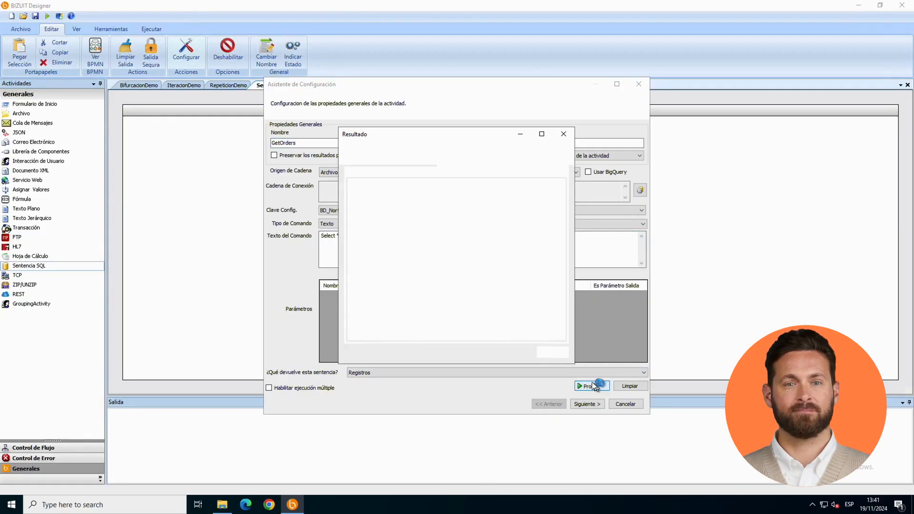
pyautogui.click(551, 353)
pyautogui.click(587, 405)
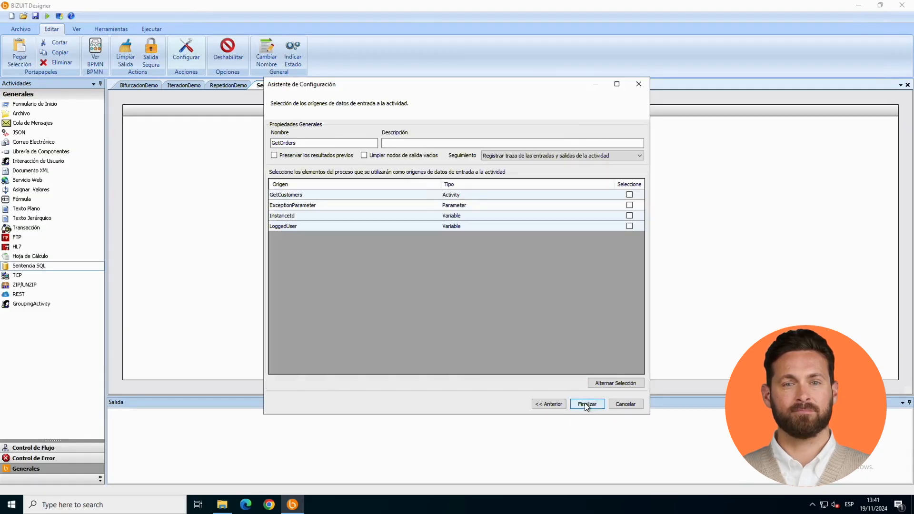
pyautogui.click(587, 405)
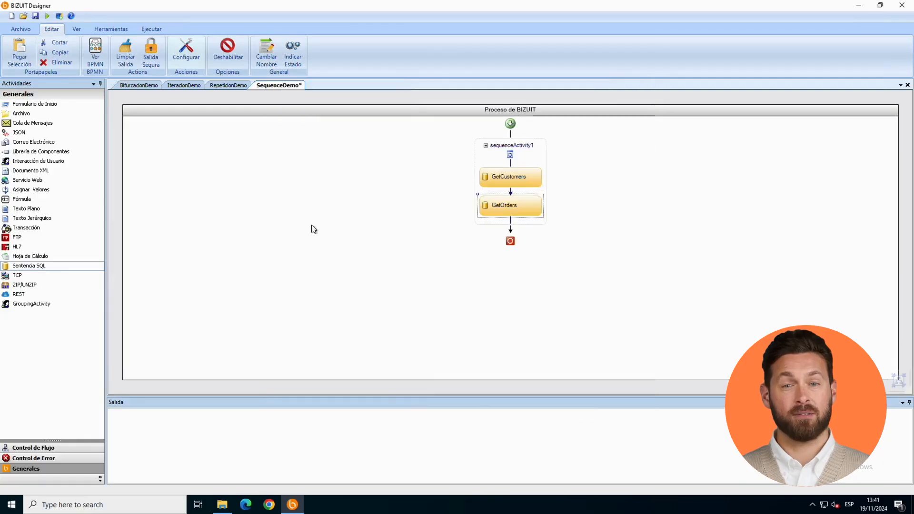
# Step: Paste another copy of the SQL activity after sequenceActivity1, outside the sequence, and rename it Getemployees
pyautogui.click(20, 52)
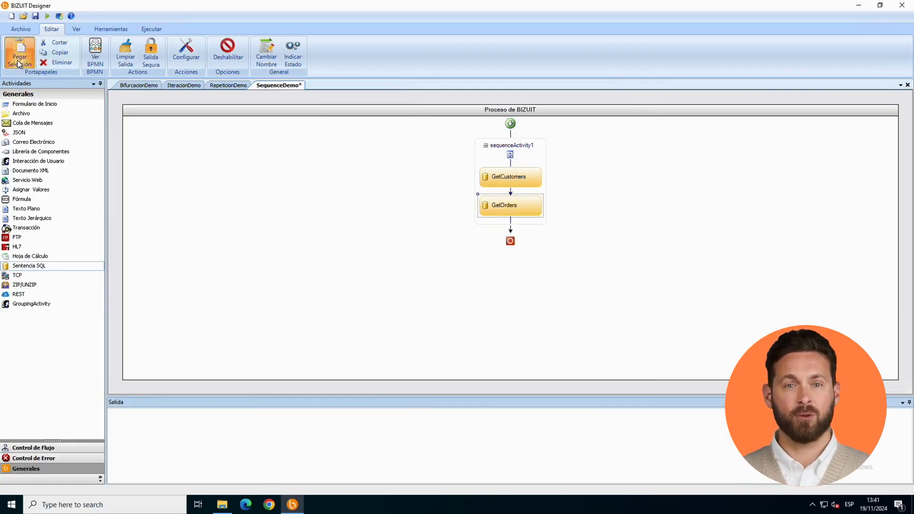
pyautogui.click(521, 238)
pyautogui.moveTo(522, 241); pyautogui.dragTo(510, 259)
pyautogui.doubleClick(512, 245)
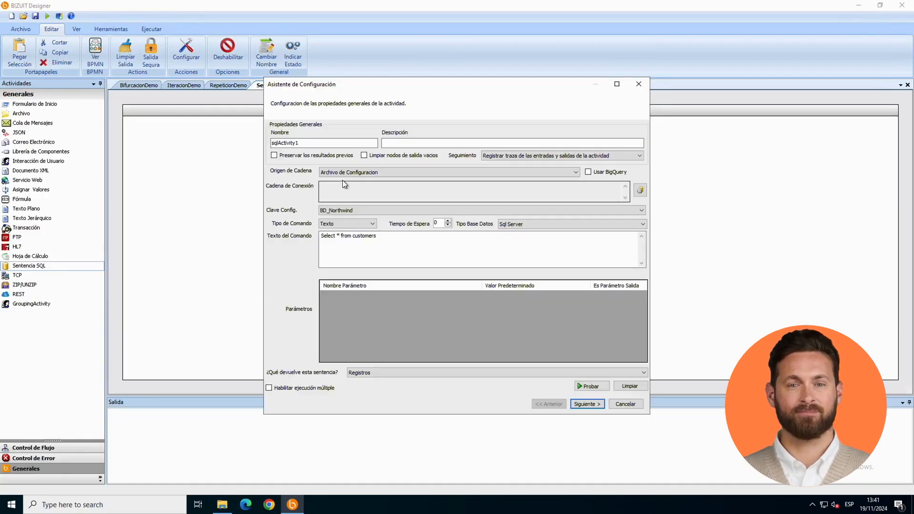
pyautogui.doubleClick(318, 143)
pyautogui.write('Get')
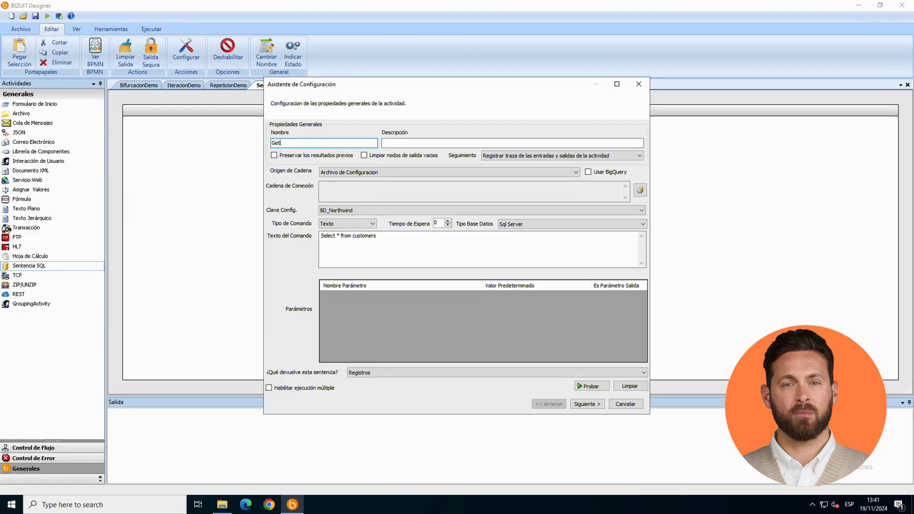
pyautogui.write('employees')
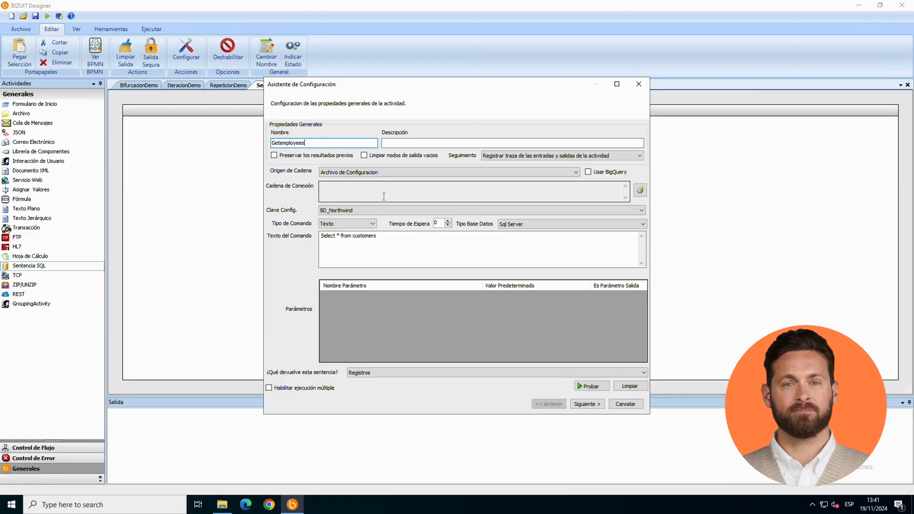
# Step: Change the Getemployees command text to "Select * from Employees", test it and finish the configuration
pyautogui.doubleClick(370, 235)
pyautogui.write('Employee')
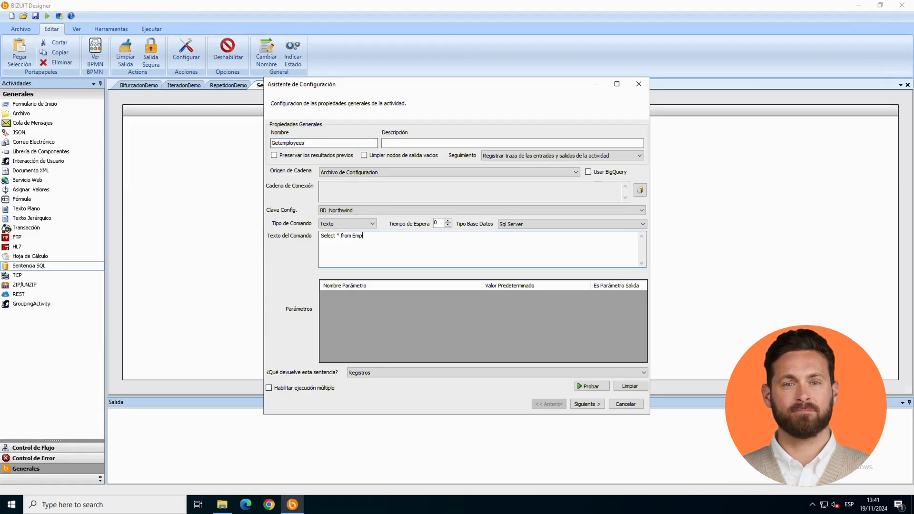
pyautogui.click(588, 387)
pyautogui.click(549, 353)
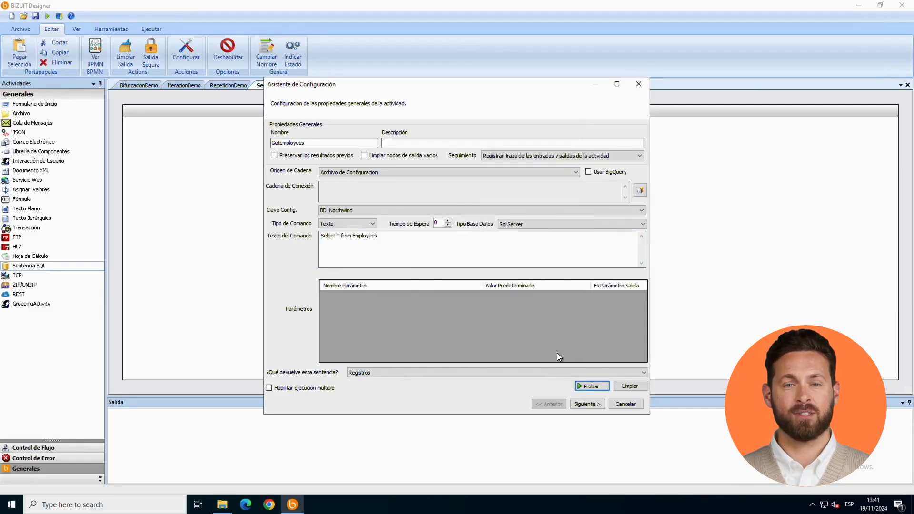
pyautogui.click(587, 404)
pyautogui.click(587, 405)
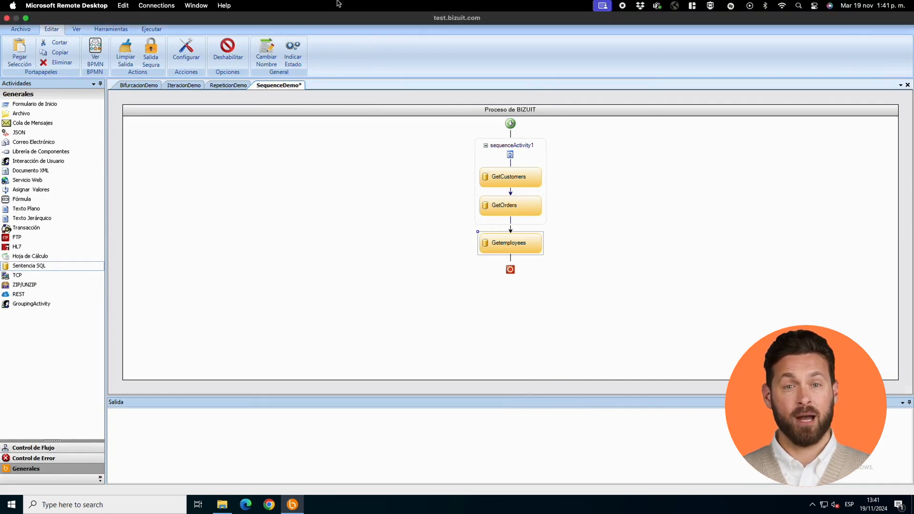
# Step: Set a breakpoint on sequenceActivity1 and run the process in debug mode
pyautogui.click(534, 143)
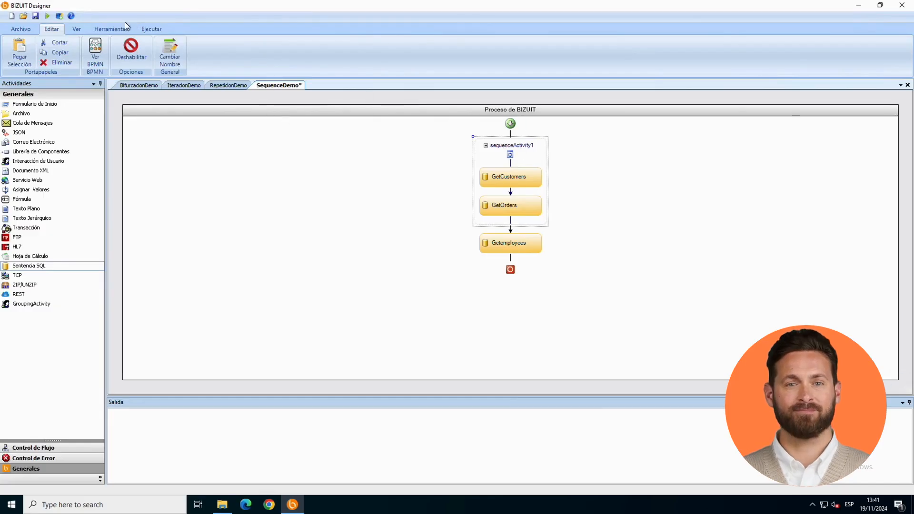
pyautogui.click(99, 29)
pyautogui.click(76, 29)
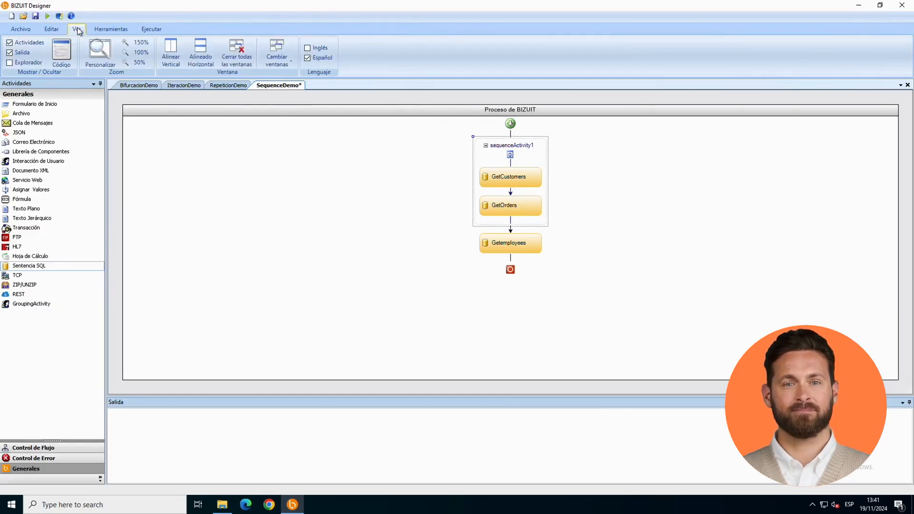
pyautogui.click(146, 29)
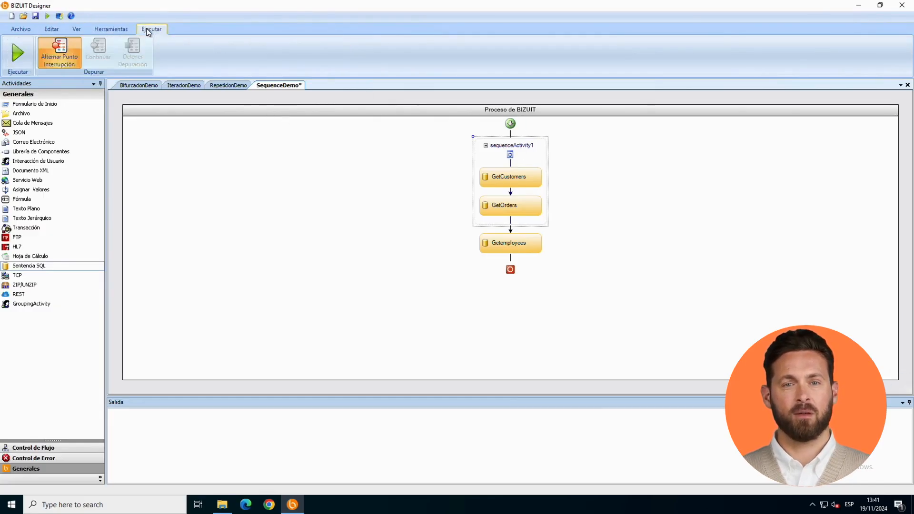
pyautogui.click(67, 53)
pyautogui.click(21, 53)
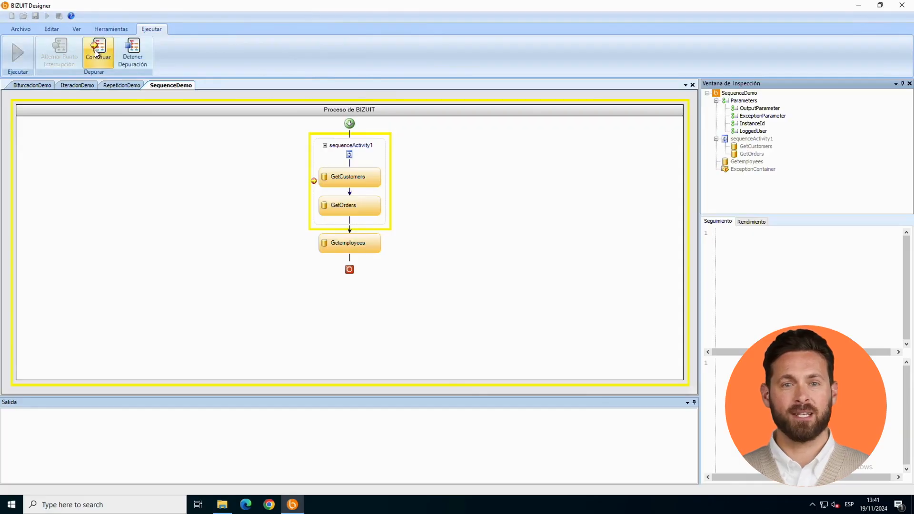
# Step: Advance the debugging activity by activity to the end, inspecting the tracking data of GetCustomers, GetOrders and Getemployees
pyautogui.click(96, 54)
pyautogui.click(96, 54)
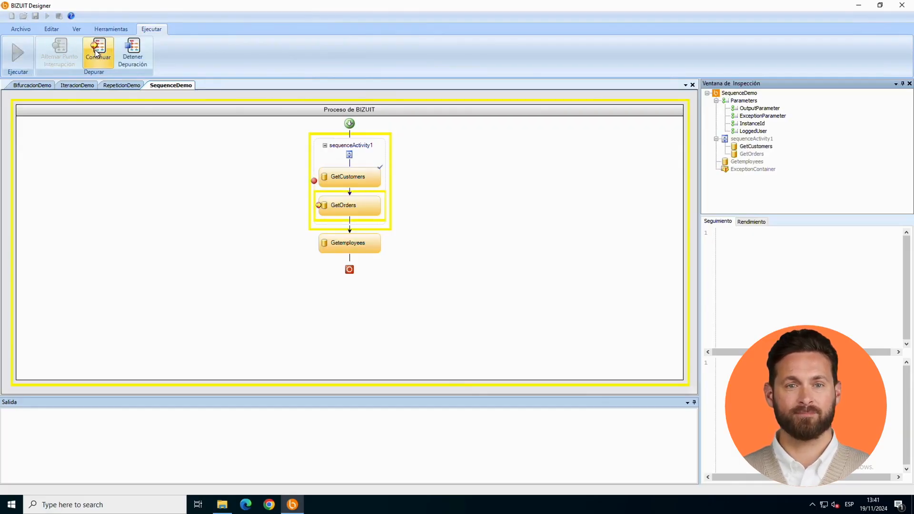
pyautogui.click(763, 148)
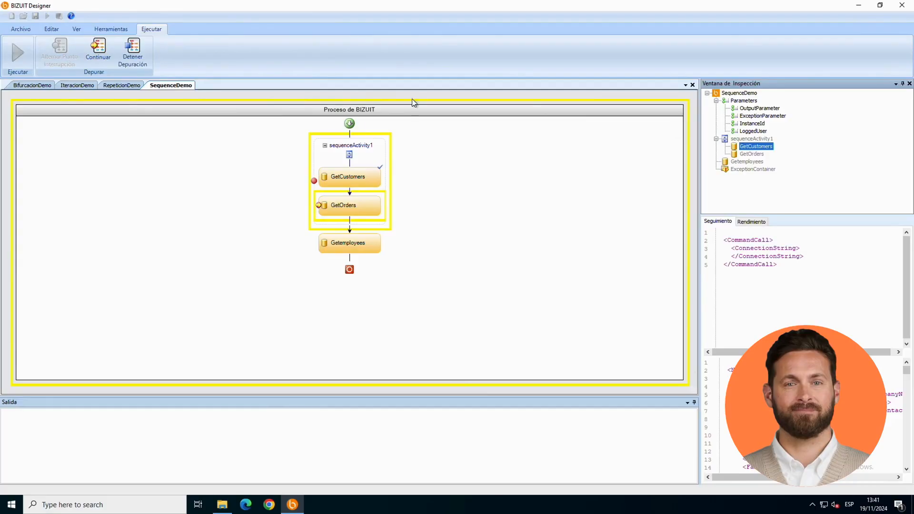
pyautogui.click(105, 46)
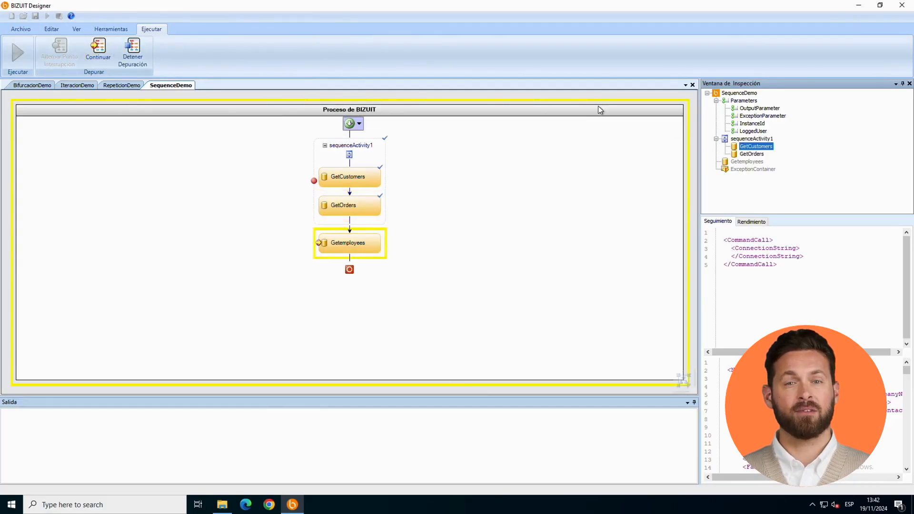
pyautogui.click(750, 155)
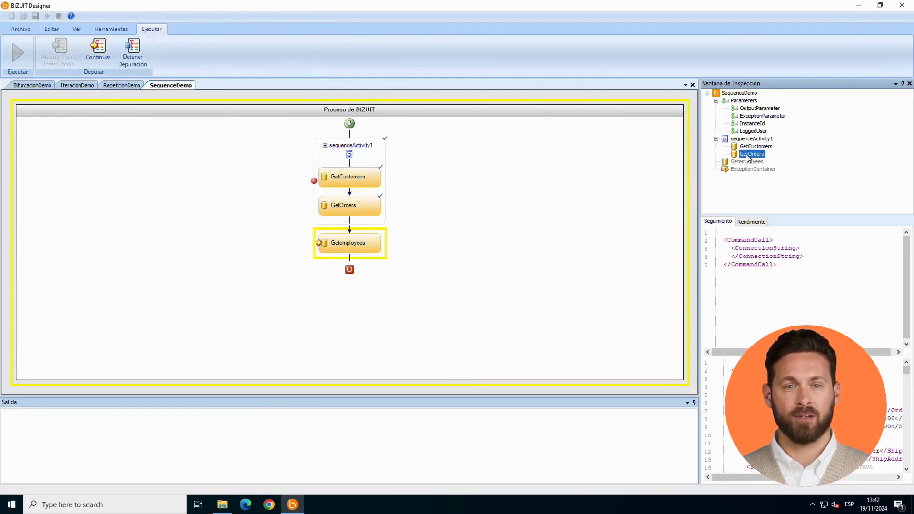
pyautogui.click(98, 53)
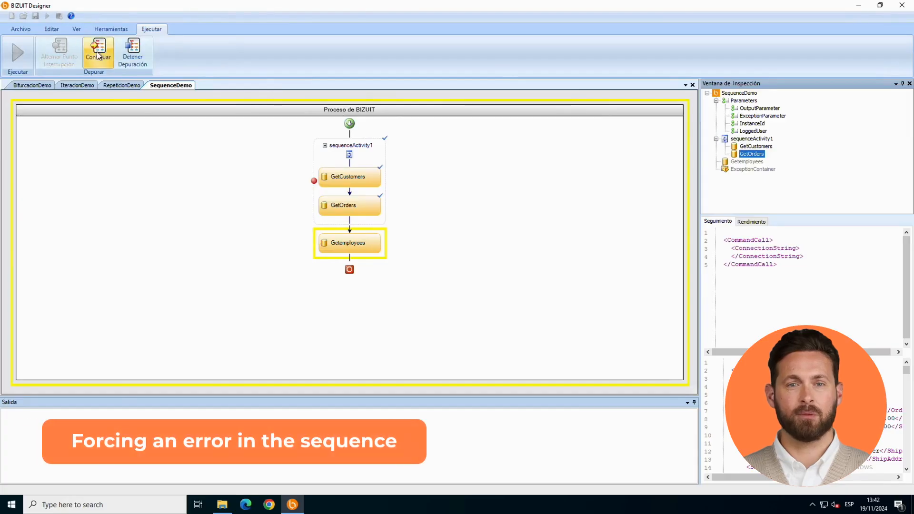
pyautogui.click(756, 161)
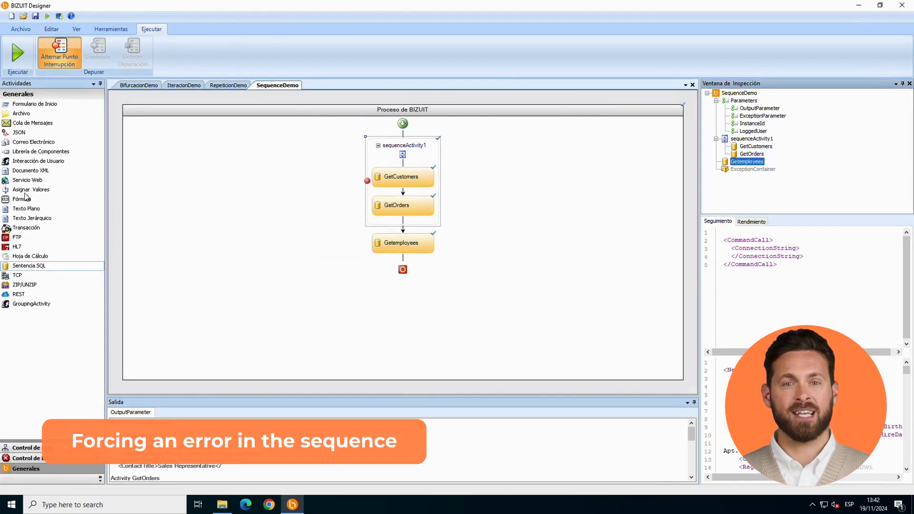
# Step: Delete the GetOrders activity from sequenceActivity1
pyautogui.click(395, 205)
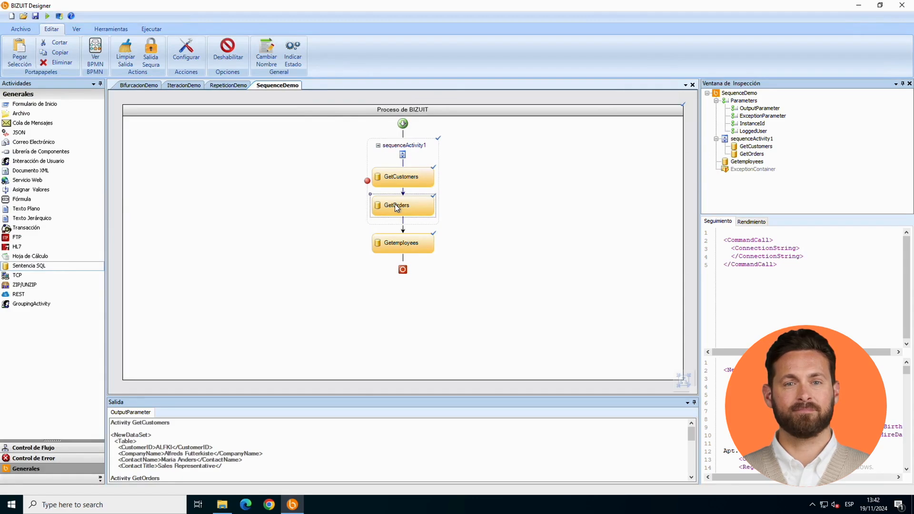
pyautogui.press('Delete')
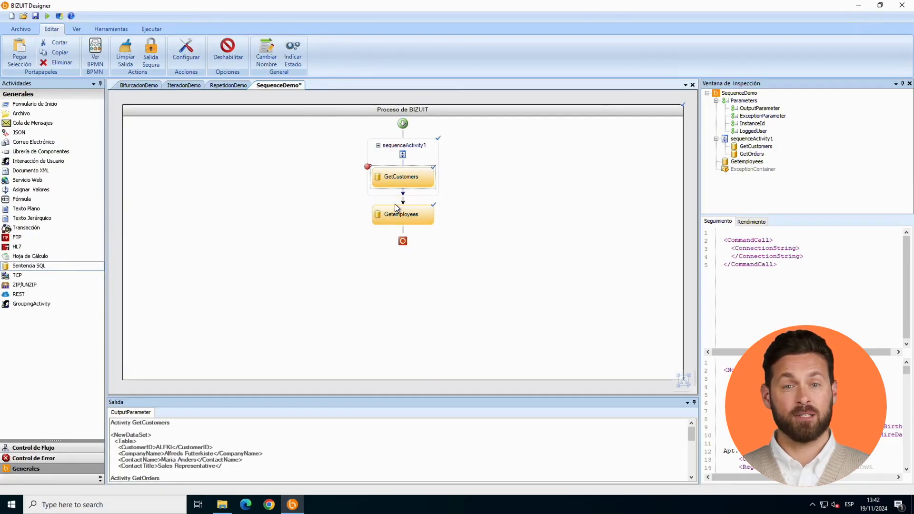
# Step: Add a Sentencia SQL activity after GetCustomers in sequenceActivity1 and rename it NoConfigurada
pyautogui.click(56, 268)
pyautogui.moveTo(55, 268); pyautogui.dragTo(412, 206)
pyautogui.rightClick(411, 204)
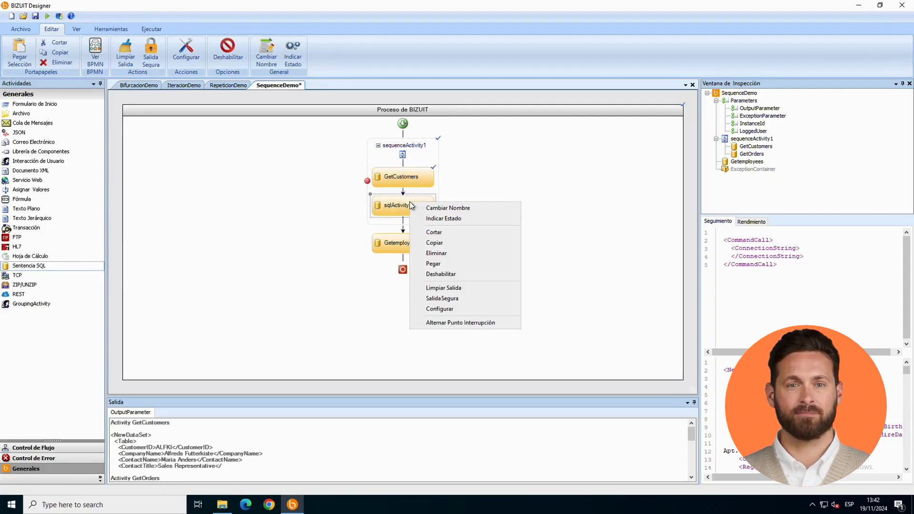
pyautogui.click(430, 208)
pyautogui.write('NoC')
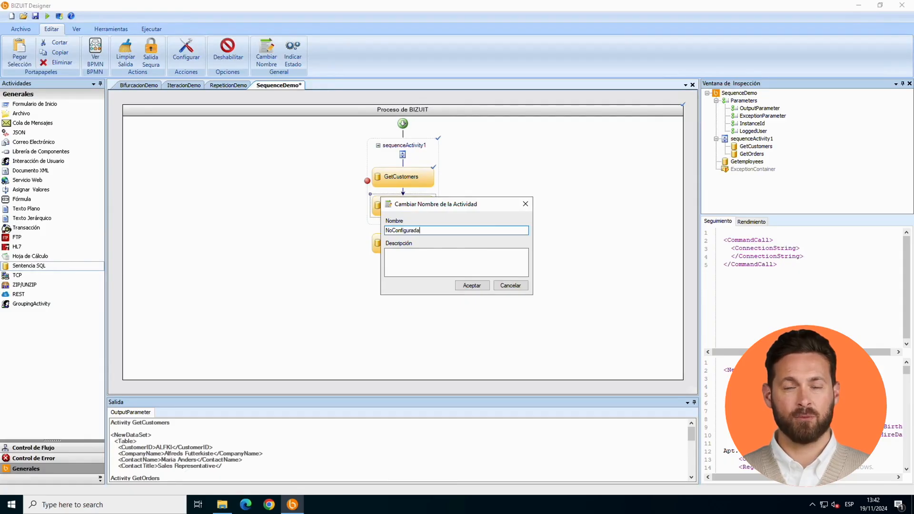
pyautogui.write('onfigurada')
pyautogui.click(474, 286)
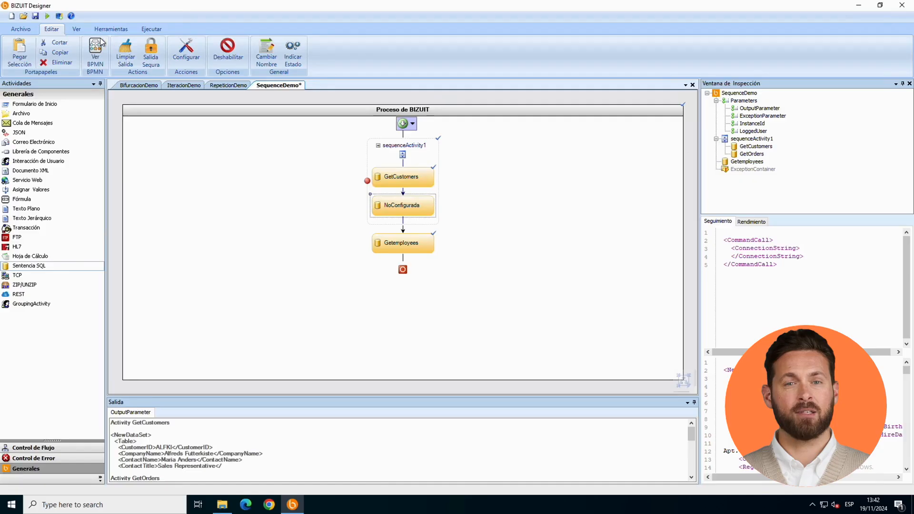
# Step: Run the process in debug mode and advance activity by activity through GetCustomers and NoConfigurada until execution ends
pyautogui.click(50, 16)
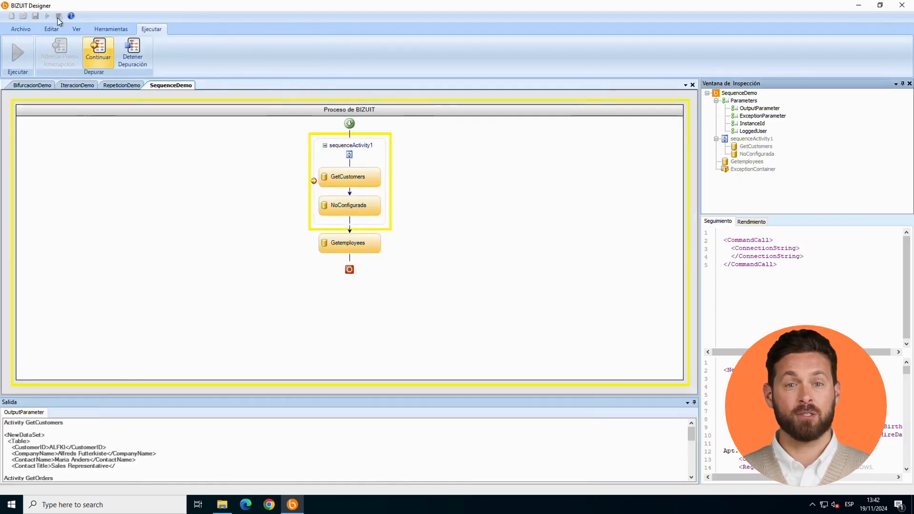
pyautogui.click(98, 48)
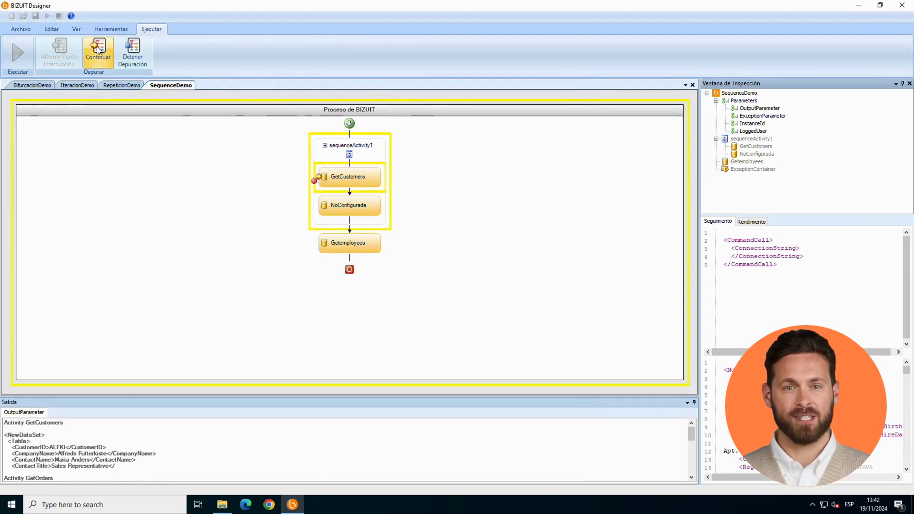
pyautogui.click(98, 48)
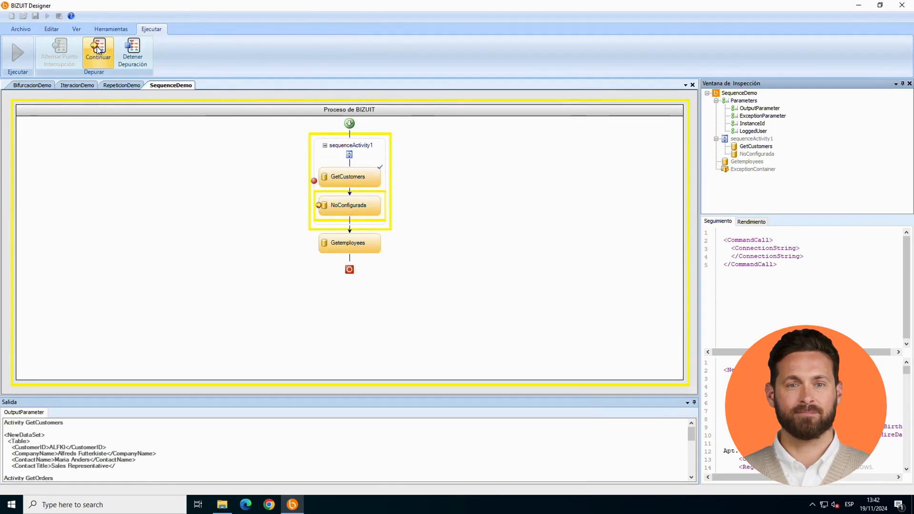
pyautogui.click(98, 48)
pyautogui.click(98, 49)
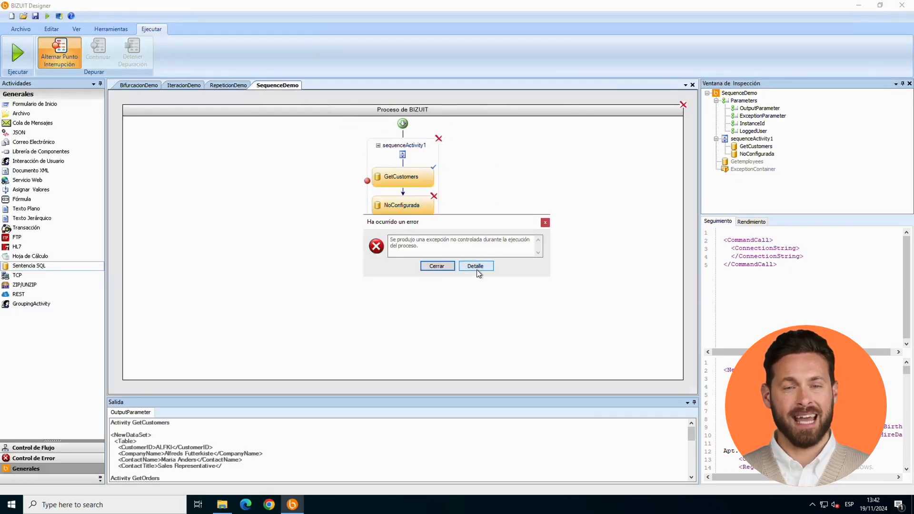
# Step: Examine the trace details of the execution error for the NoConfigurada exception and close the error dialog
pyautogui.click(476, 269)
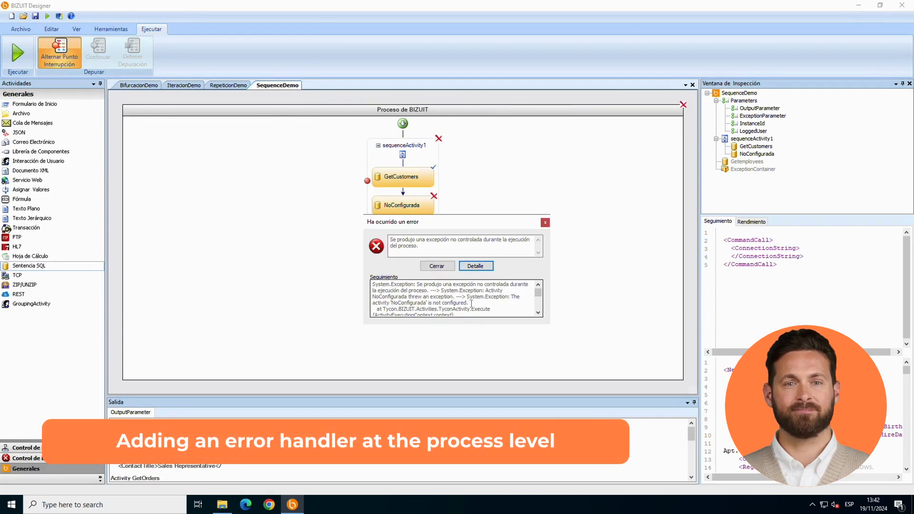
pyautogui.moveTo(472, 303); pyautogui.dragTo(470, 298)
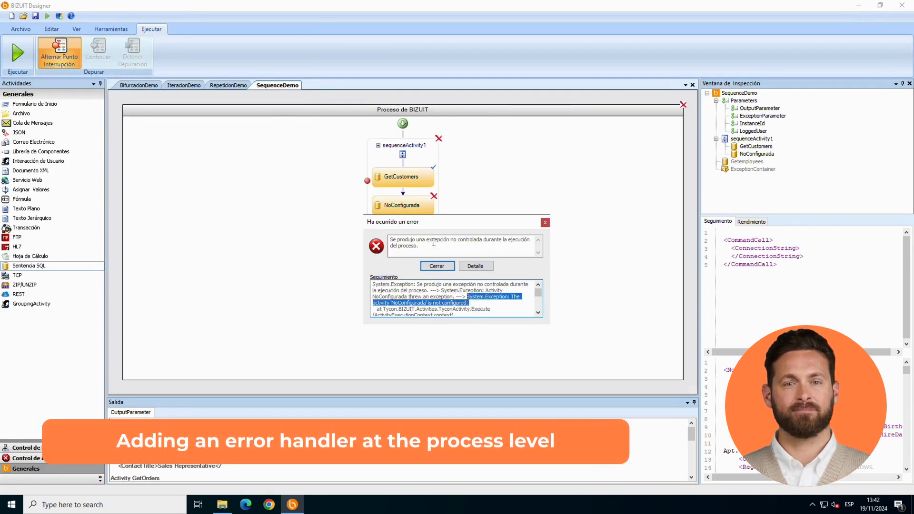
pyautogui.click(446, 265)
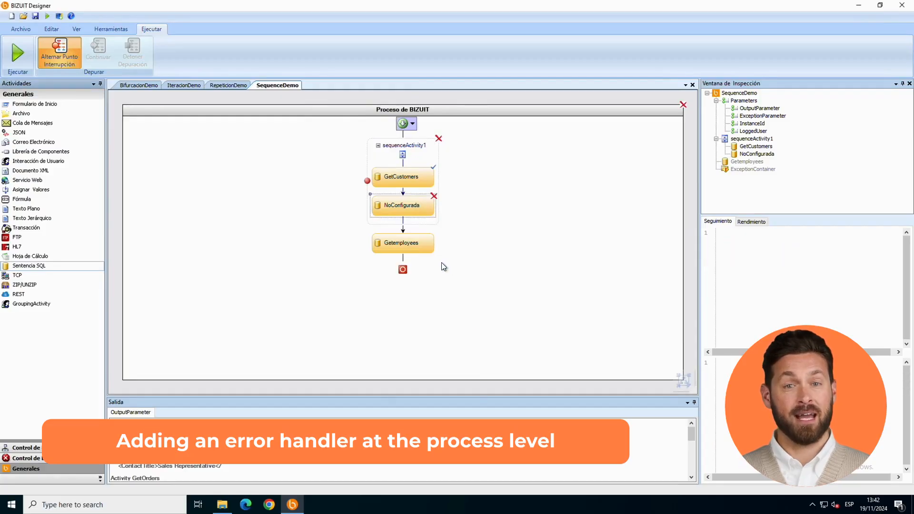
# Step: Add a Manejo de Errores handler for System.Exception to the process-level ExceptionContainer
pyautogui.click(411, 125)
pyautogui.click(418, 148)
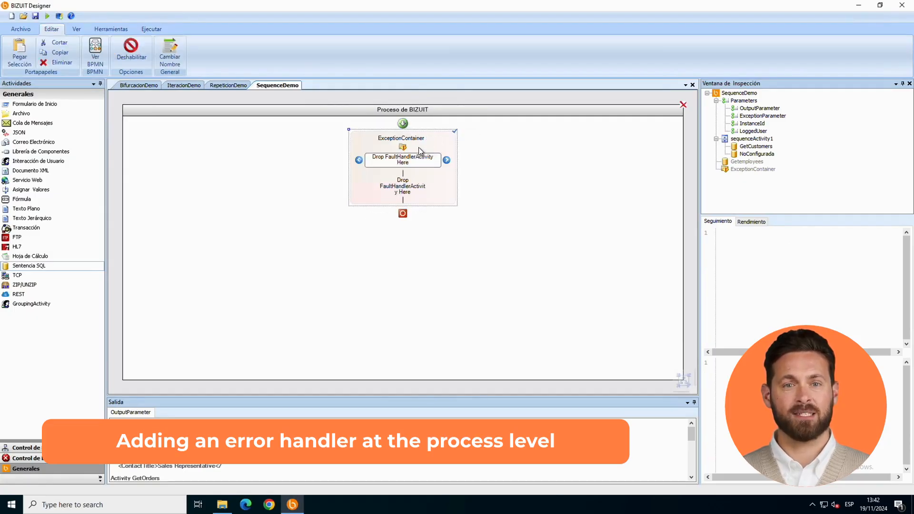
pyautogui.click(68, 460)
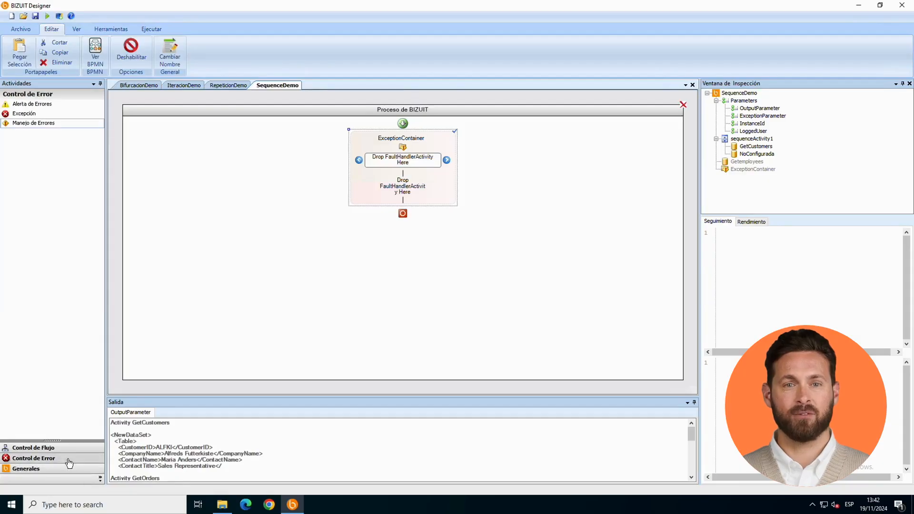
pyautogui.moveTo(51, 122); pyautogui.dragTo(373, 158)
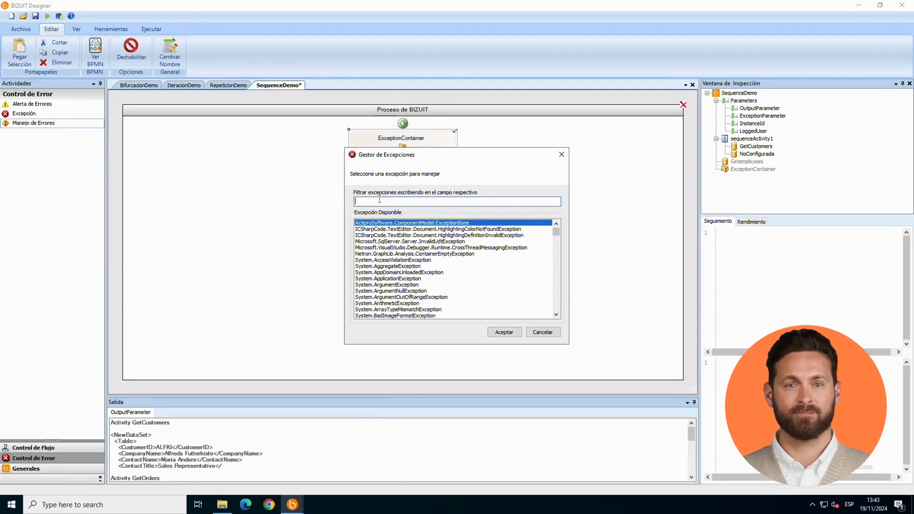
pyautogui.click(380, 200)
pyautogui.write('System')
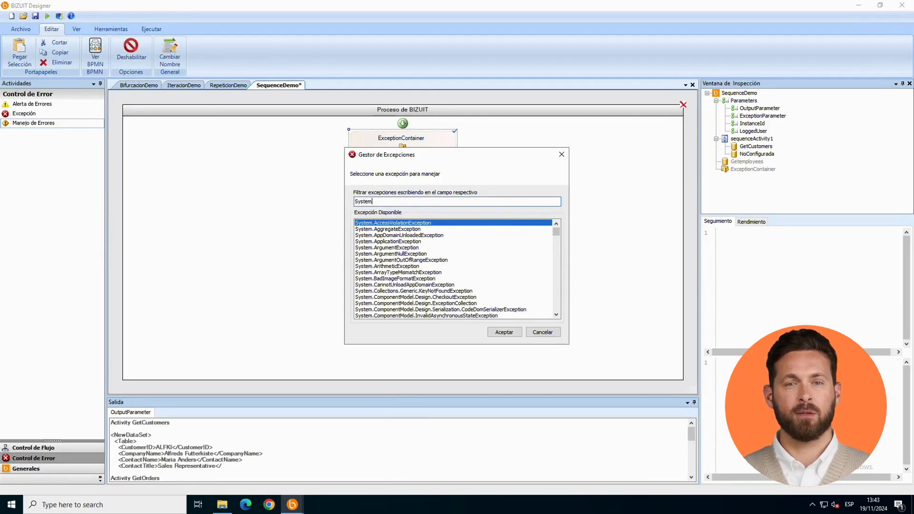
pyautogui.write('.Exe')
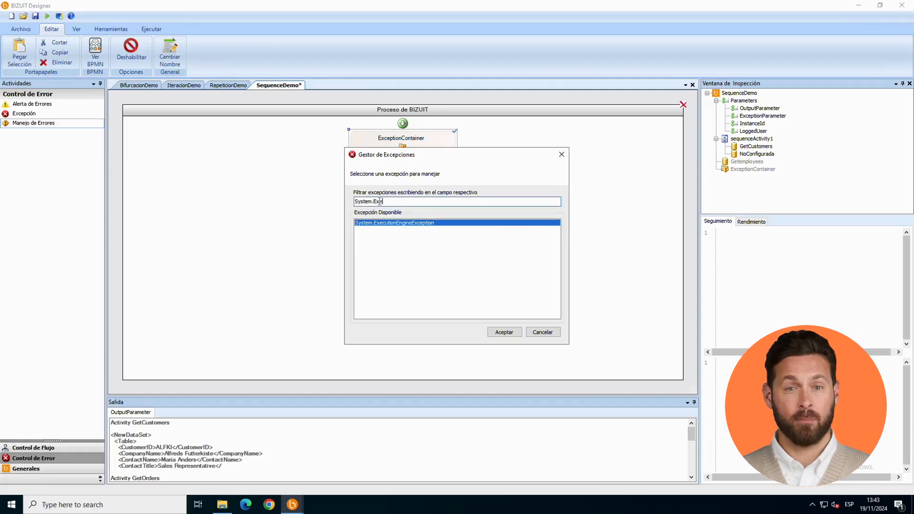
pyautogui.press('BackSpace')
pyautogui.write('c')
pyautogui.doubleClick(380, 224)
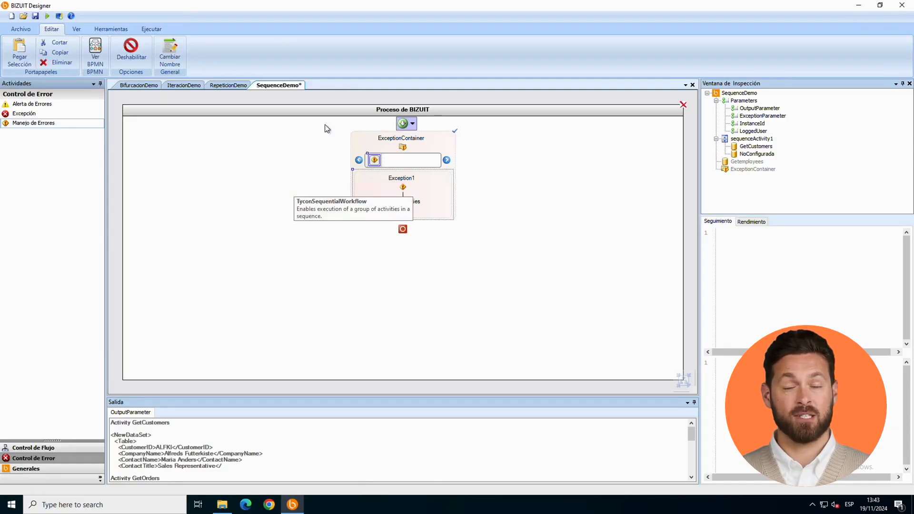
# Step: Return to the main process flow and debug the process to the end with the process-level error handler in place
pyautogui.click(409, 125)
pyautogui.click(418, 136)
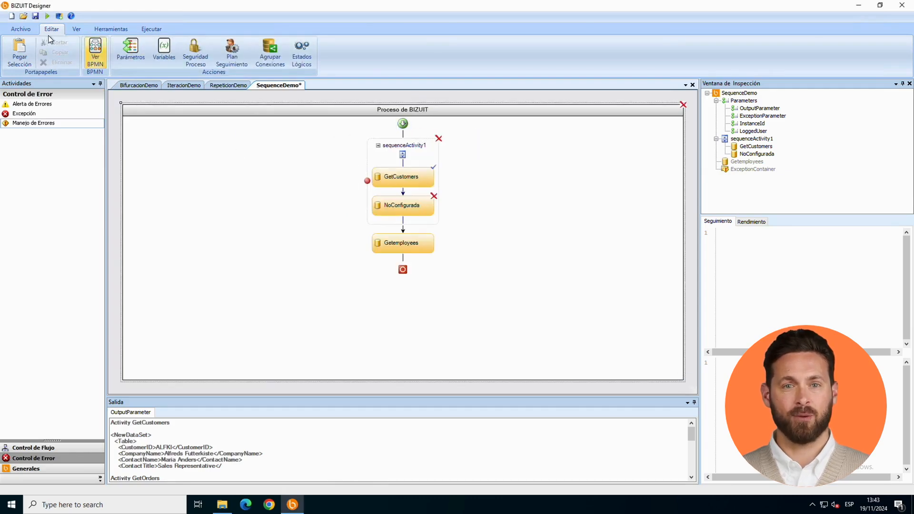
pyautogui.click(48, 16)
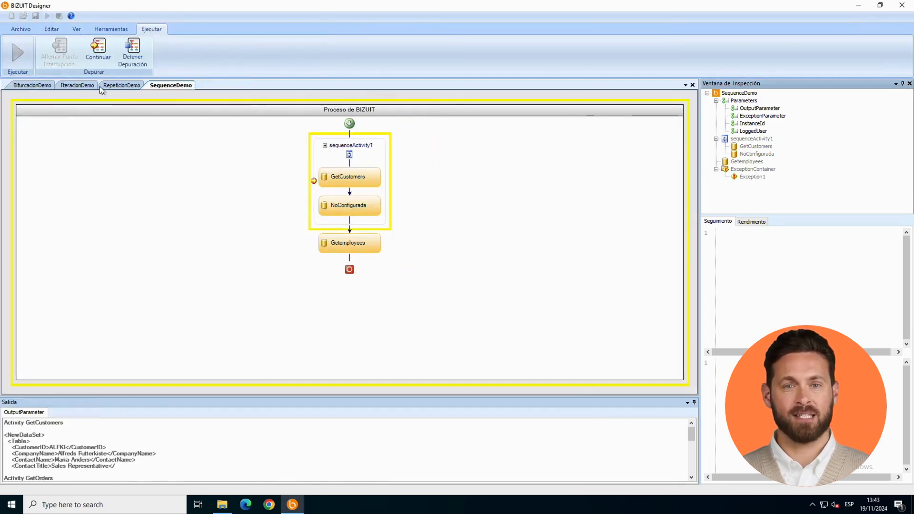
pyautogui.click(97, 49)
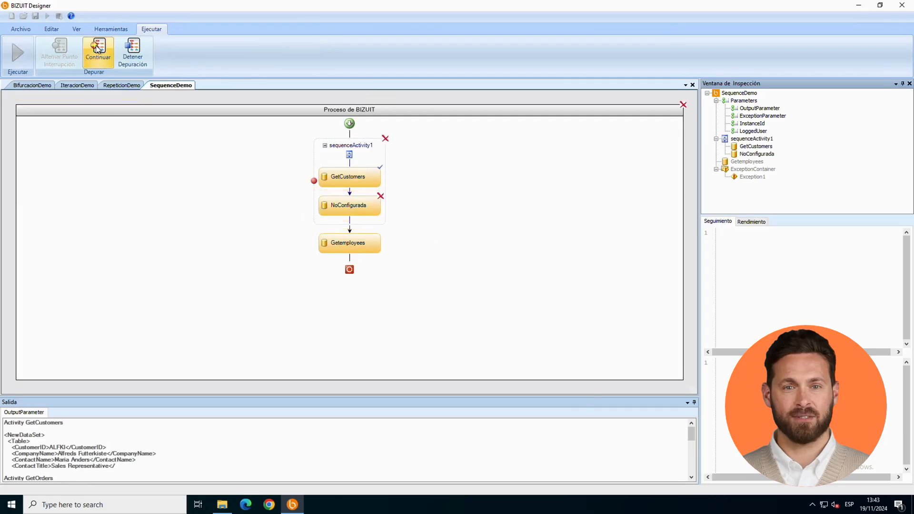
pyautogui.click(95, 45)
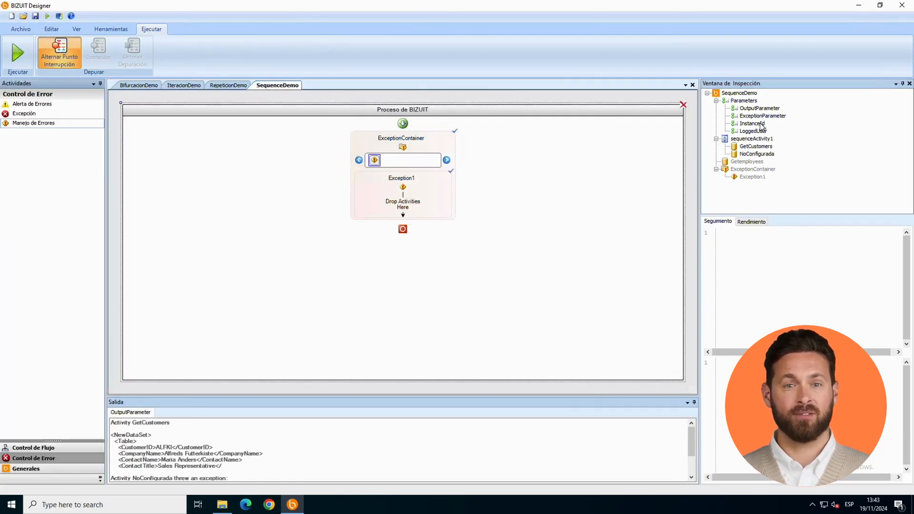
# Step: Inspect the tracking data of ExceptionParameter, widening the inspection window to read the exception message
pyautogui.click(761, 116)
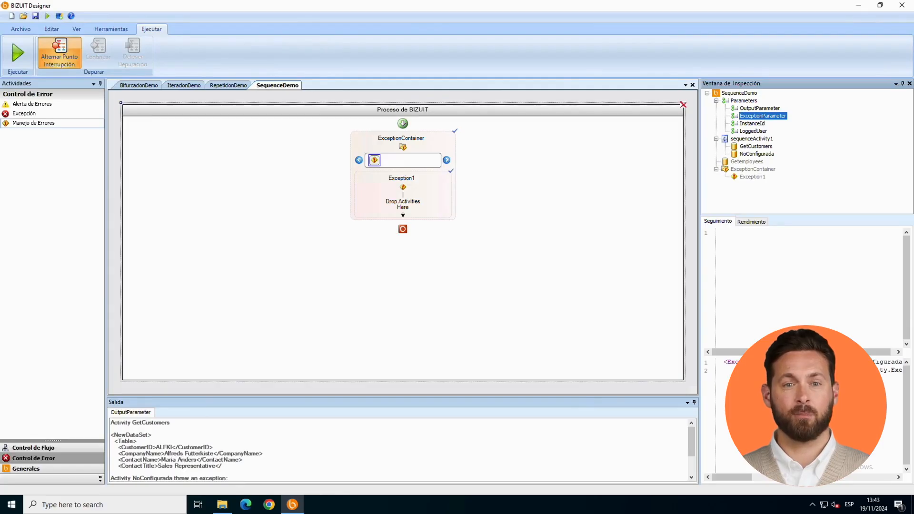
pyautogui.moveTo(699, 395); pyautogui.dragTo(532, 398)
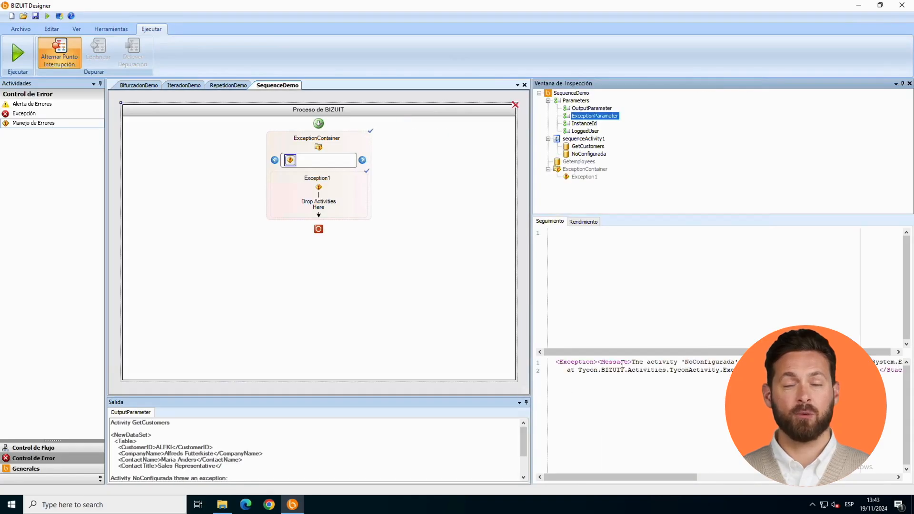
pyautogui.click(367, 301)
# Step: Return to the main process flow and add a Manejo de Errores handler for System.Exception to the fault handlers of sequenceActivity1
pyautogui.click(328, 123)
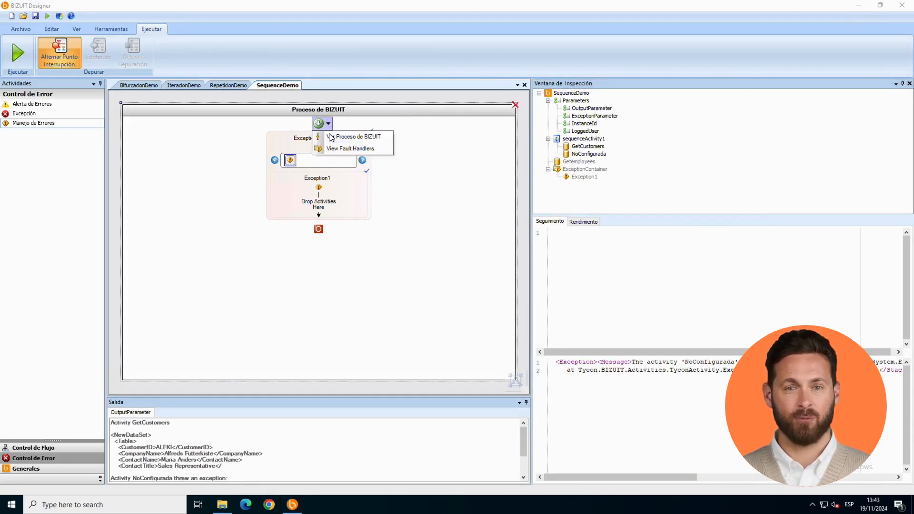
pyautogui.click(330, 136)
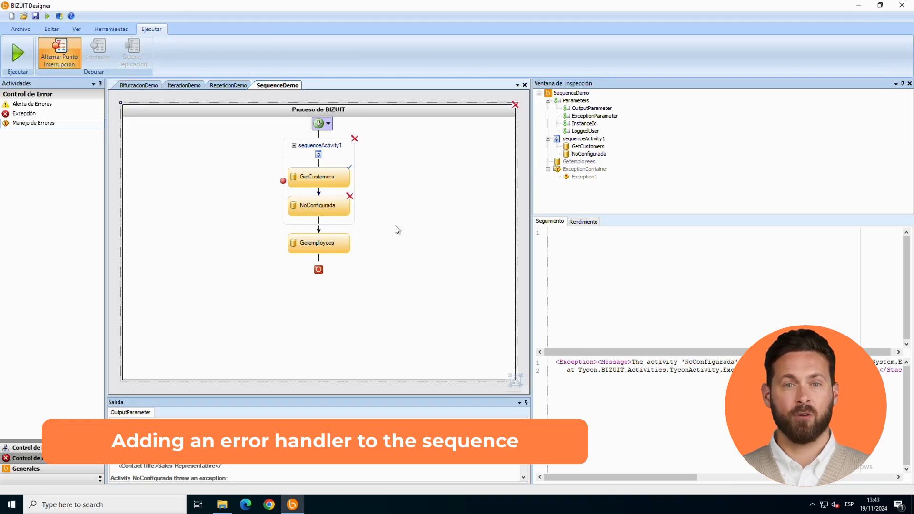
pyautogui.click(322, 242)
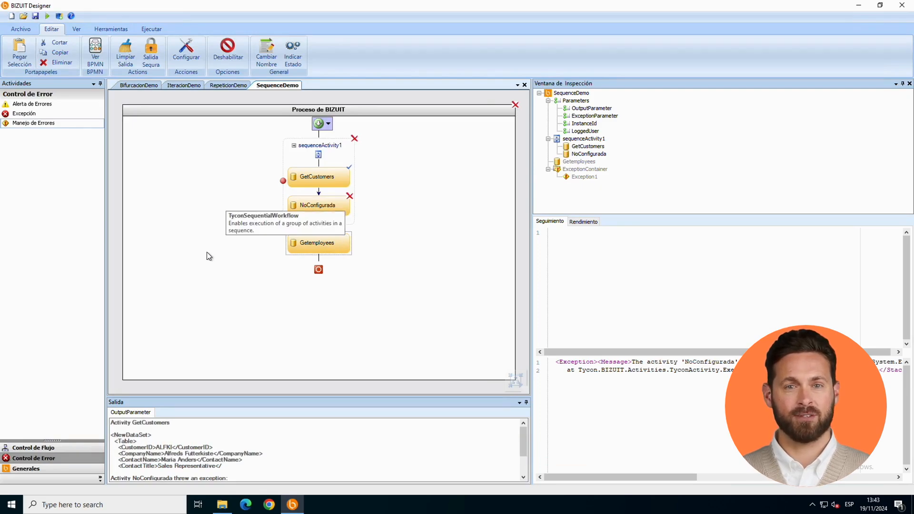
pyautogui.click(323, 154)
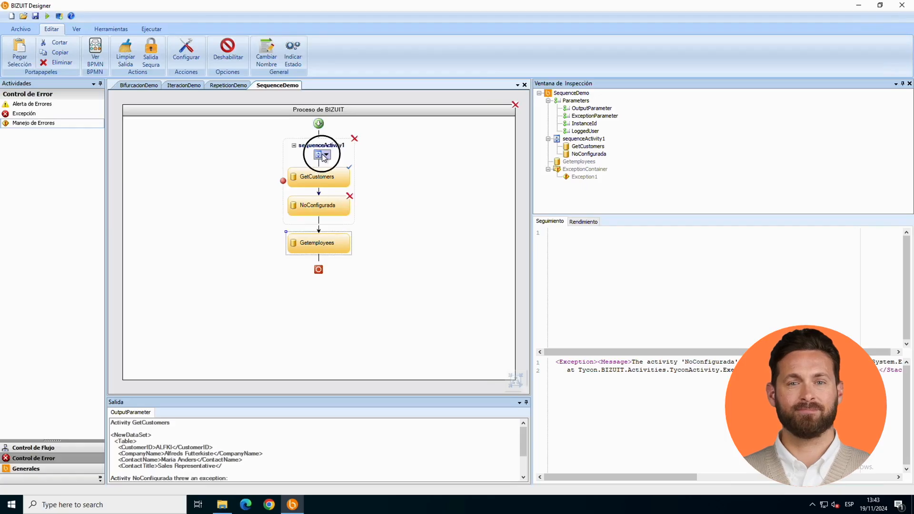
pyautogui.click(337, 191)
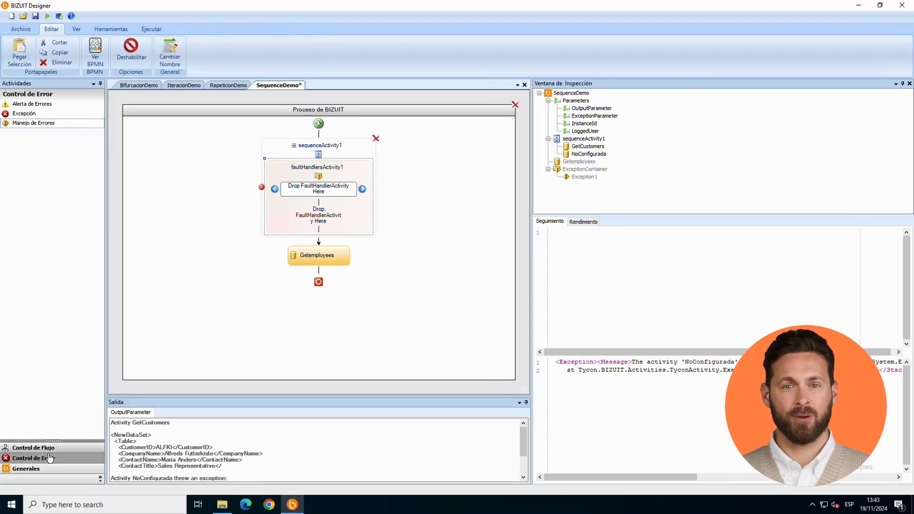
pyautogui.moveTo(50, 123); pyautogui.dragTo(290, 196)
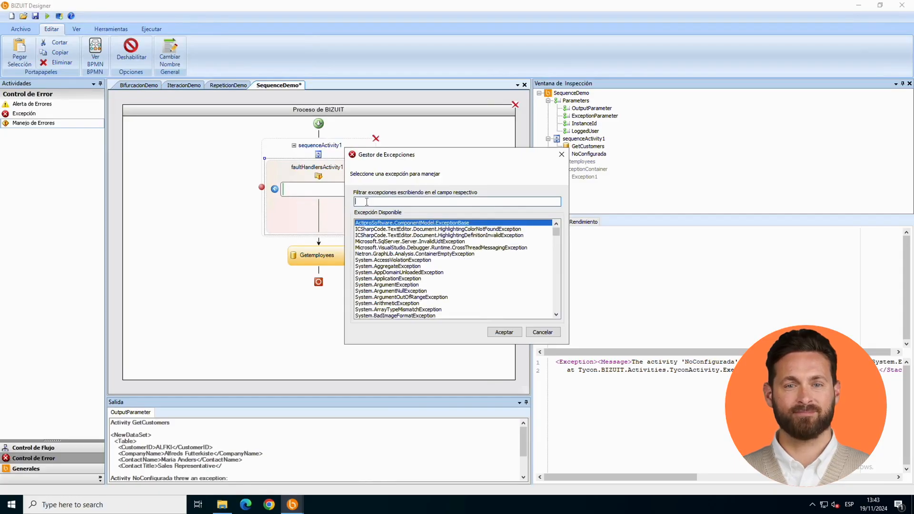
pyautogui.write('System')
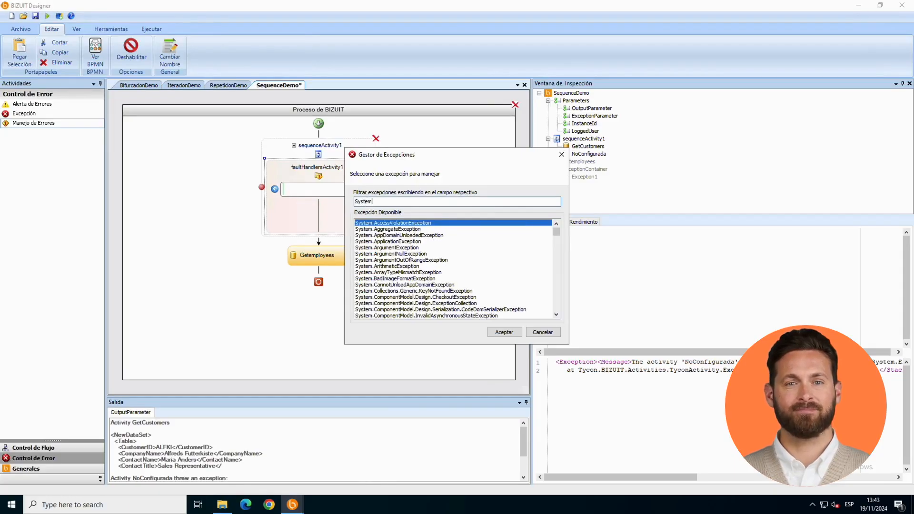
pyautogui.write('.Exc')
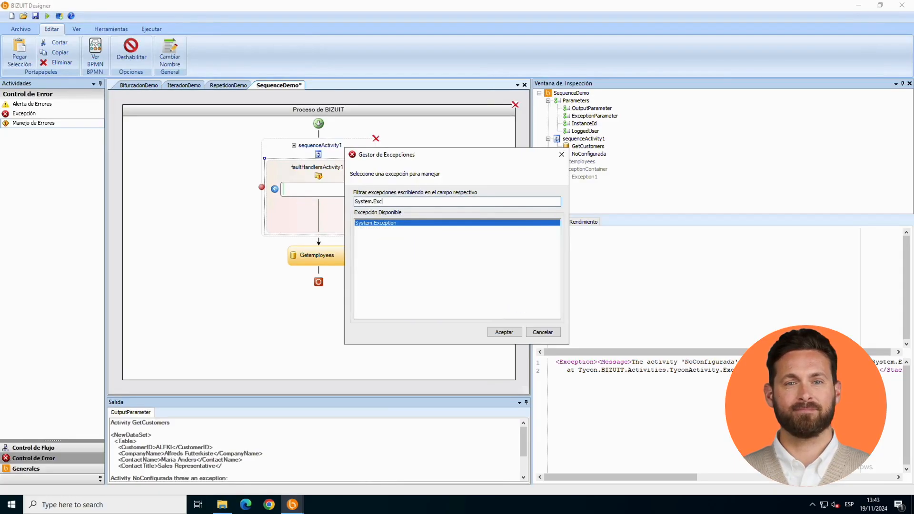
pyautogui.doubleClick(401, 223)
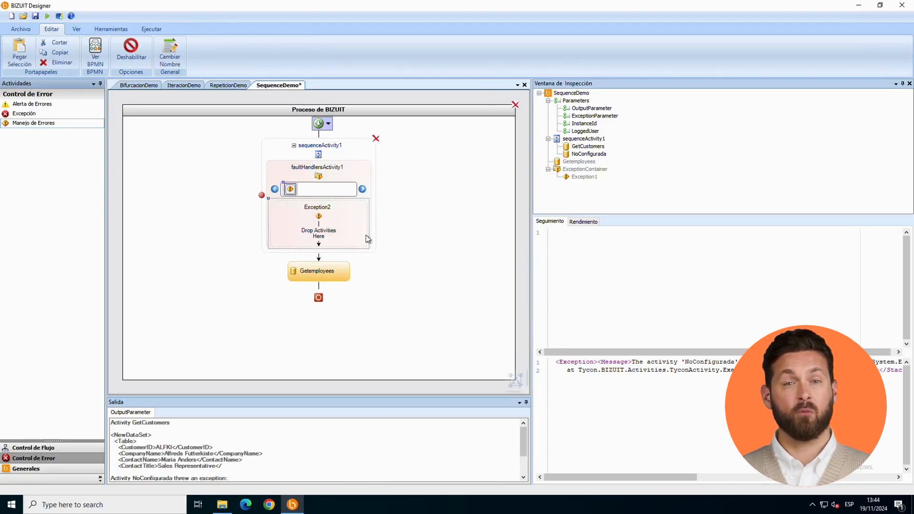
# Step: Switch sequenceActivity1 back to its activity view and debug the process step by step through the Exception2 handler and Getemployees
pyautogui.click(326, 154)
pyautogui.click(337, 165)
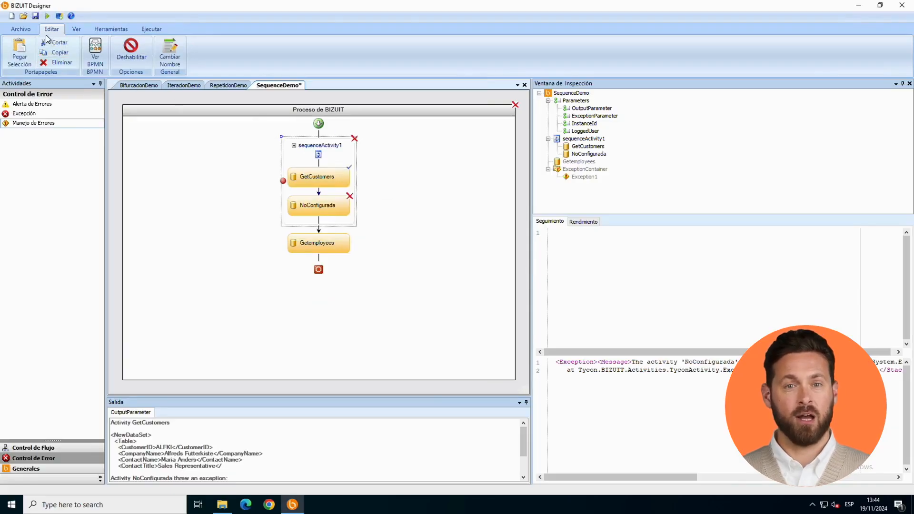
pyautogui.click(47, 16)
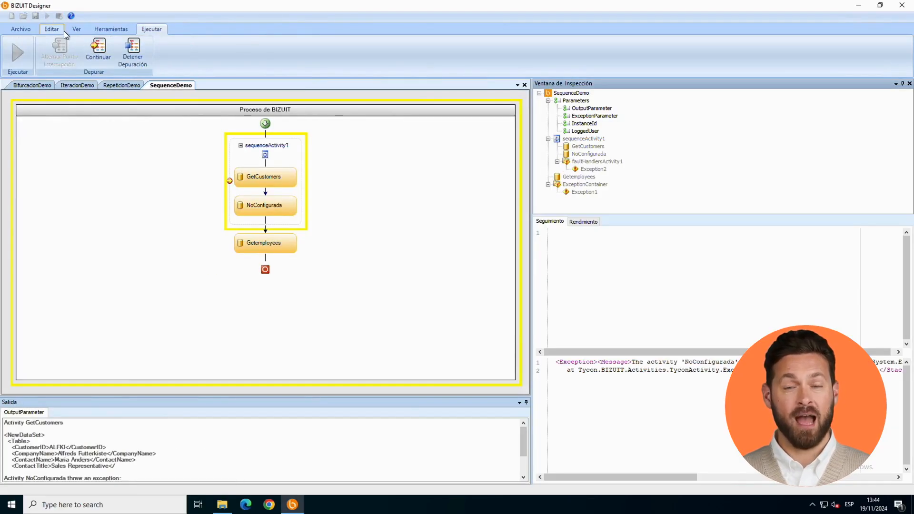
pyautogui.click(95, 55)
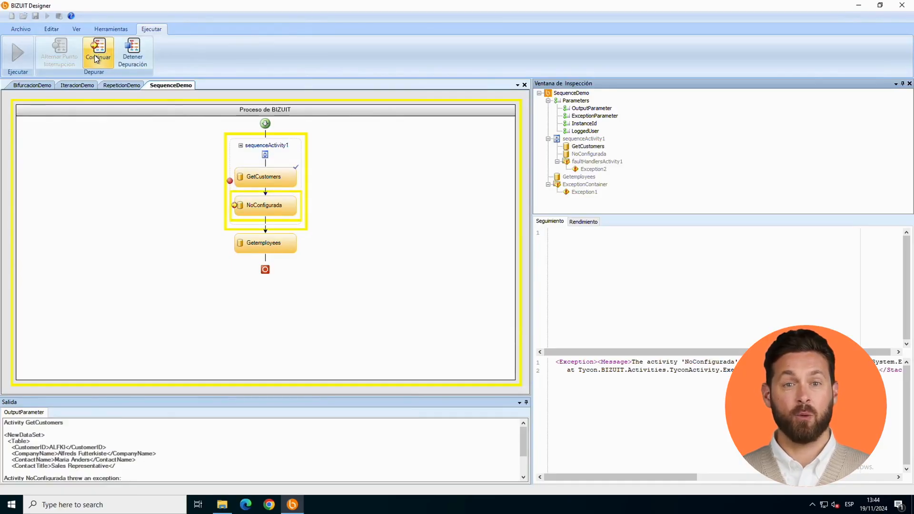
pyautogui.click(95, 56)
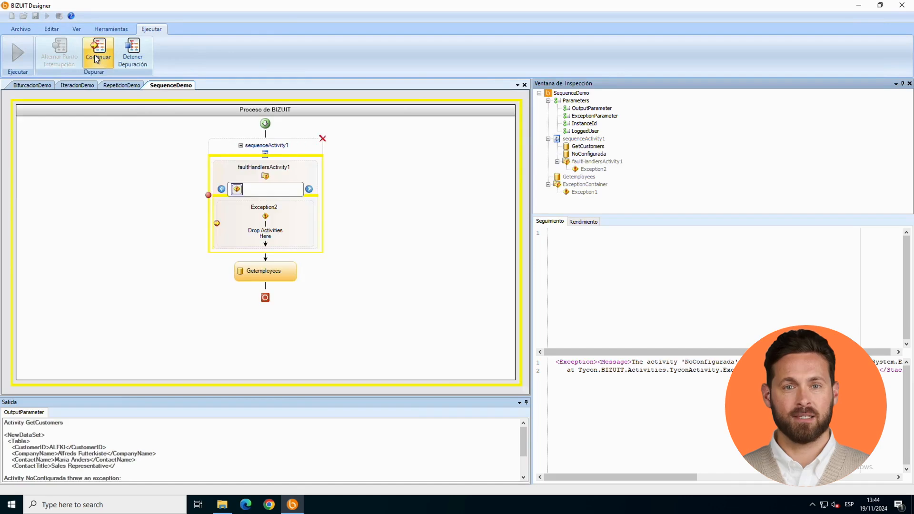
pyautogui.click(94, 55)
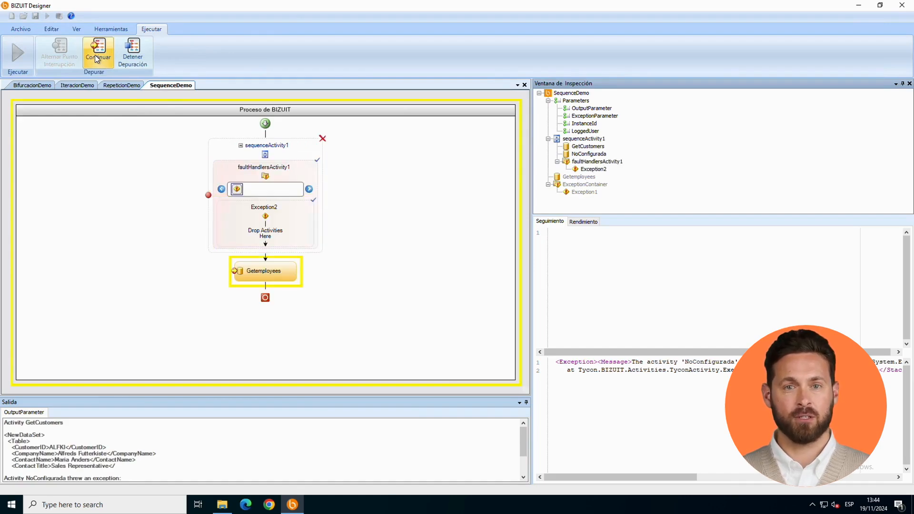
pyautogui.click(95, 55)
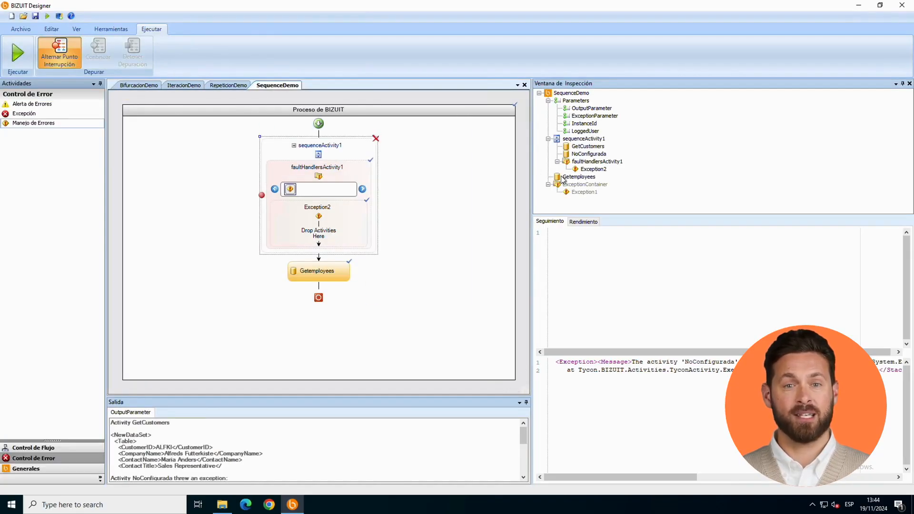